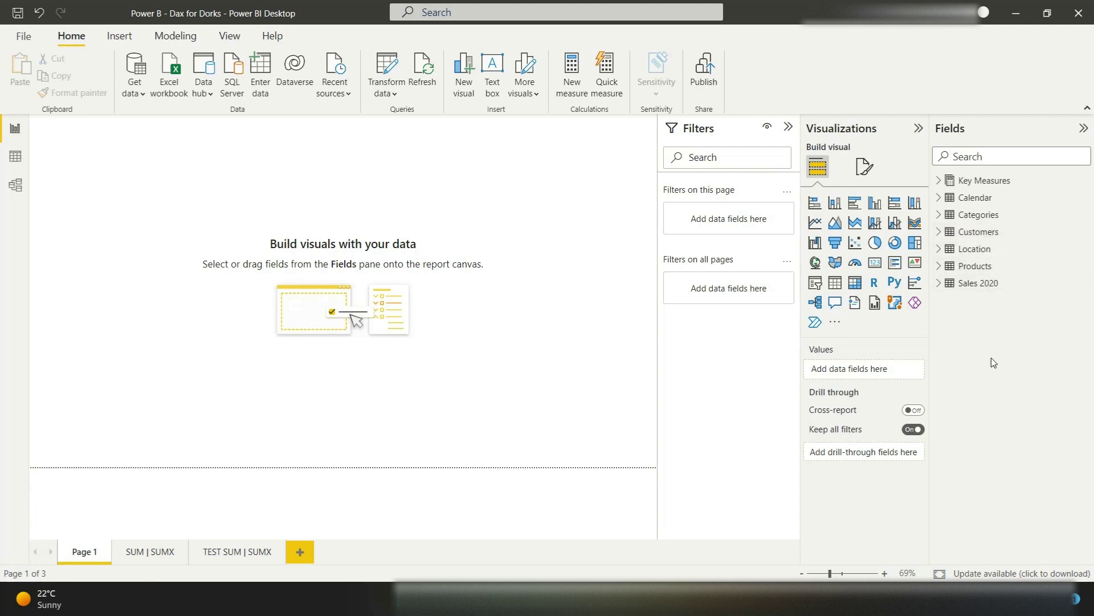
- Review the relationships between the tables in the model and the row data of the Sales 2020 table
click(16, 186)
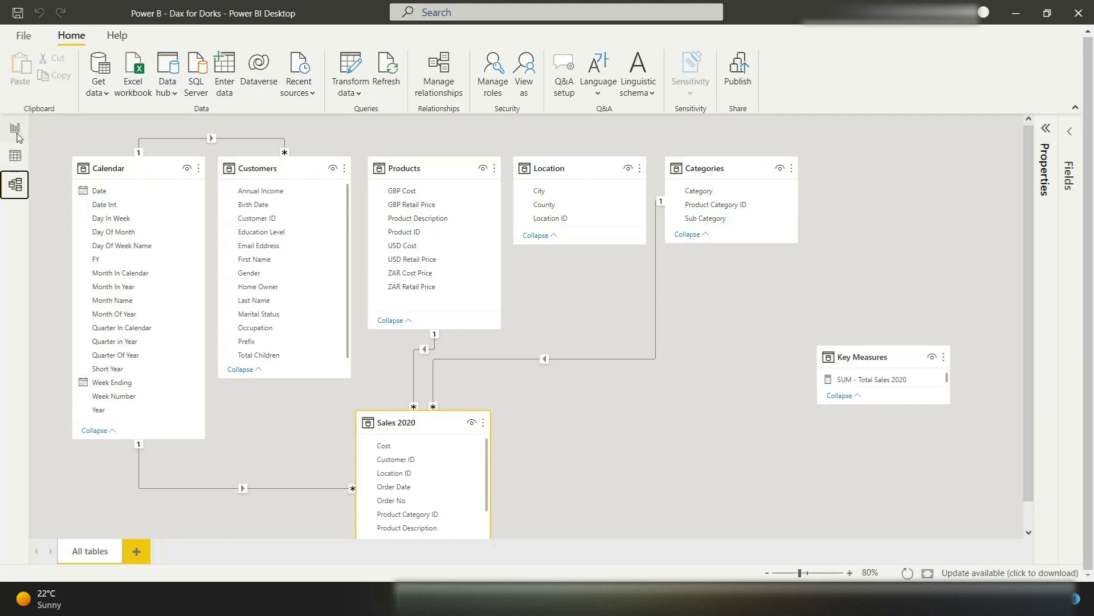
click(16, 129)
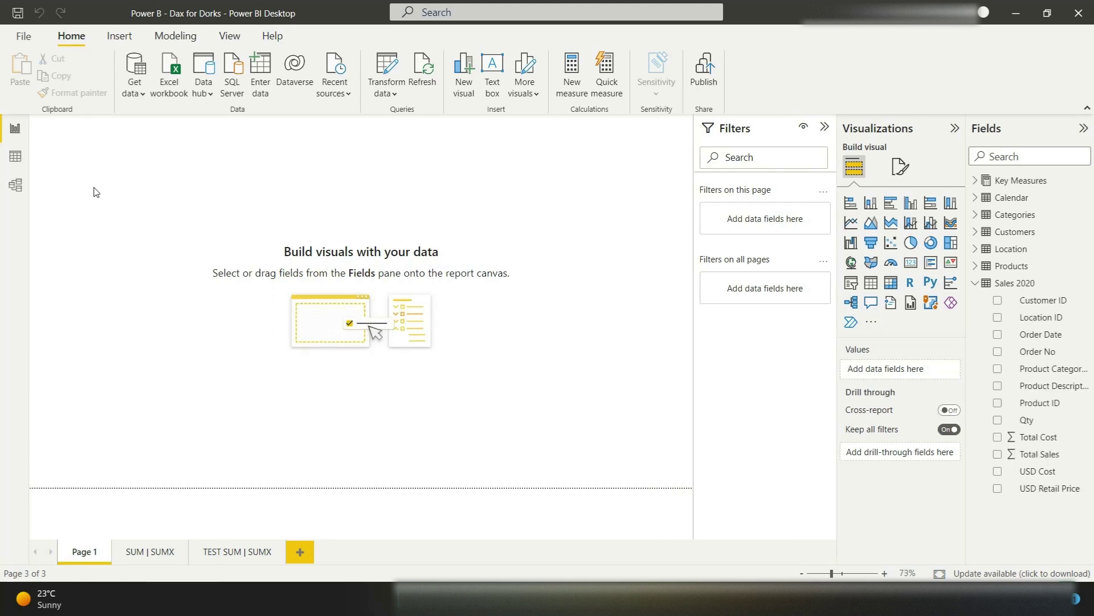
click(15, 161)
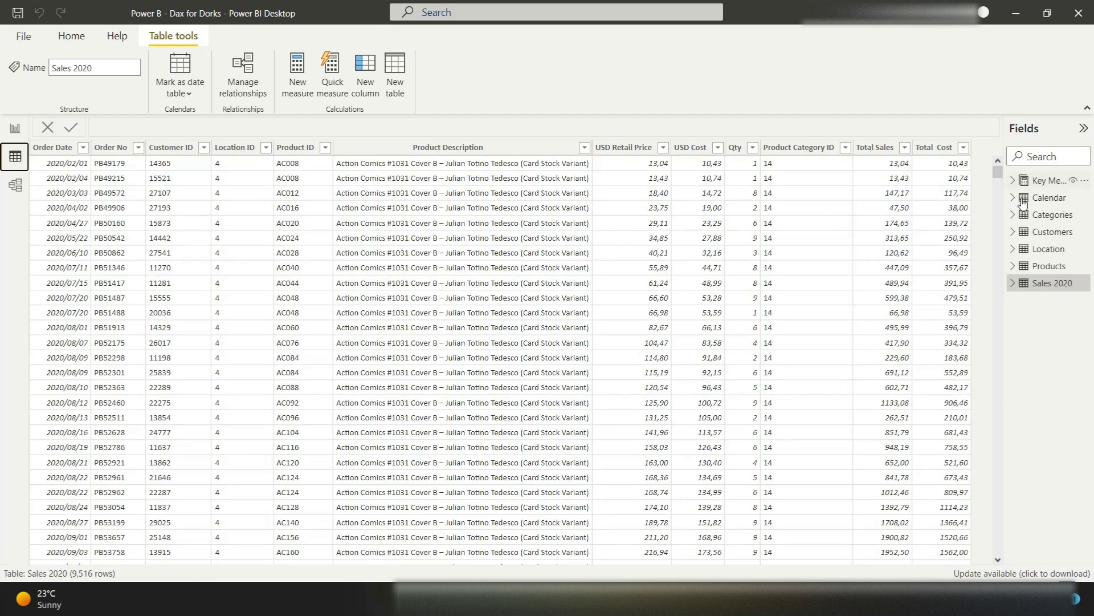
click(1050, 288)
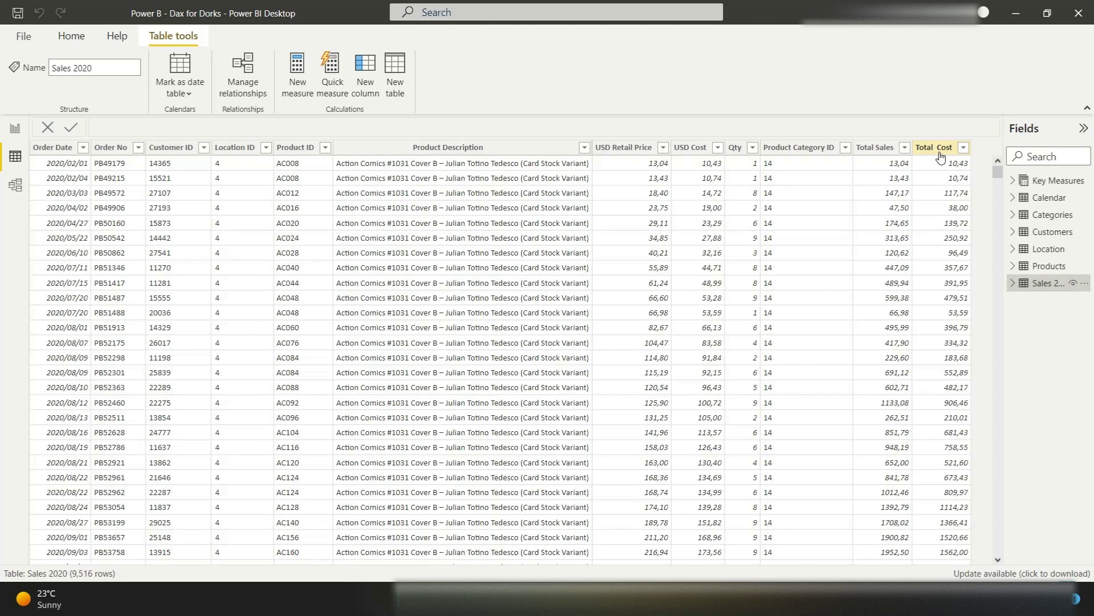
- Add the calculated column Total Sales 2 = 'Sales 2020'[USD Retail Price] * 'Sales 2020'[Qty] to Sales 2020 and format it with a thousands separator
click(370, 71)
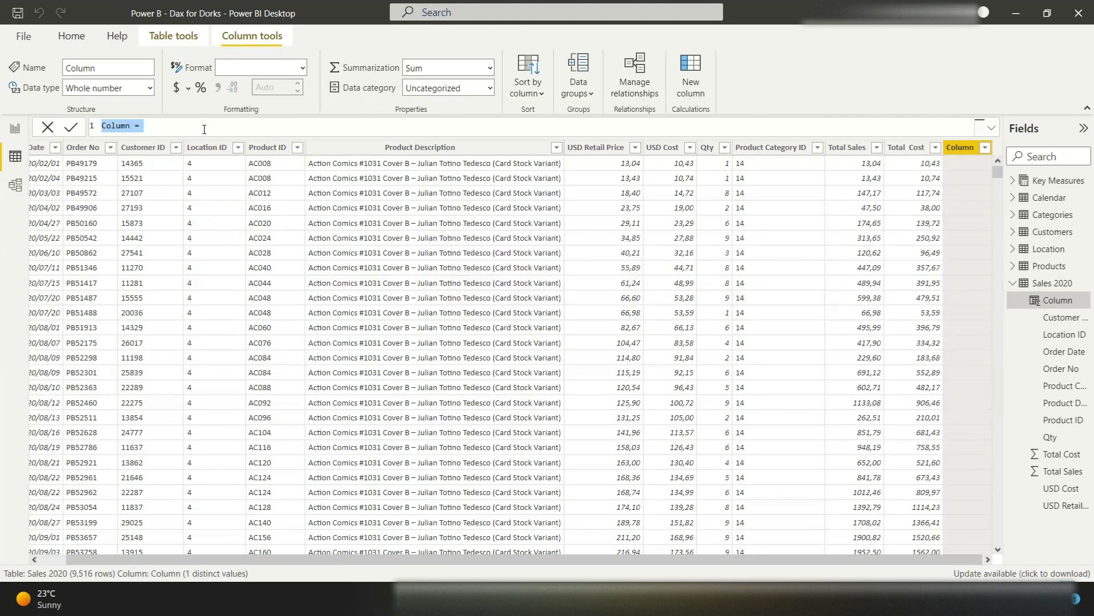
text(Total Sales 2)
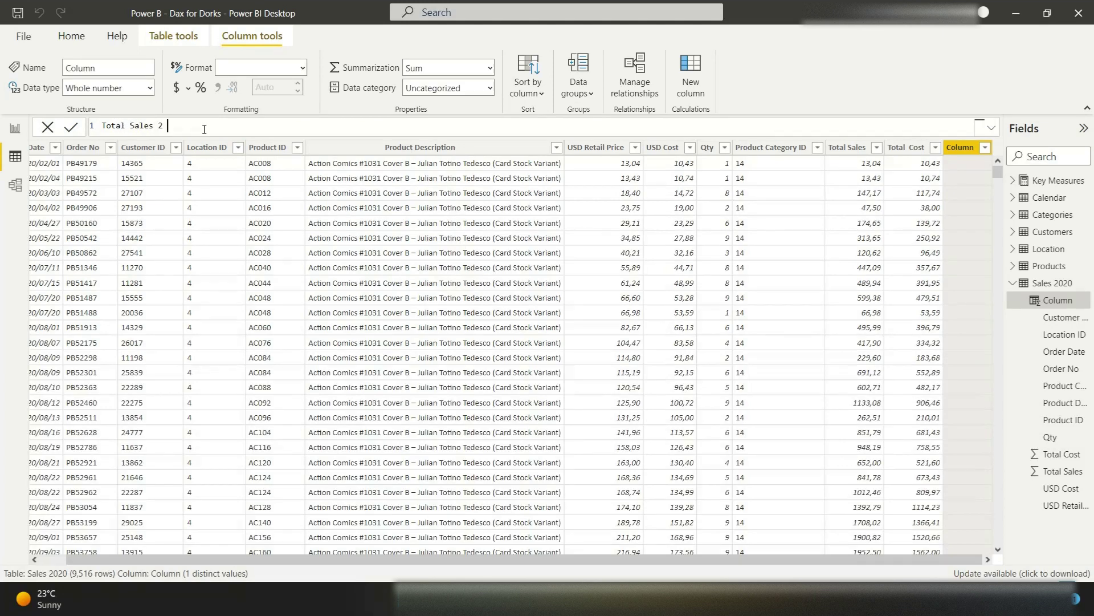
text( = reta)
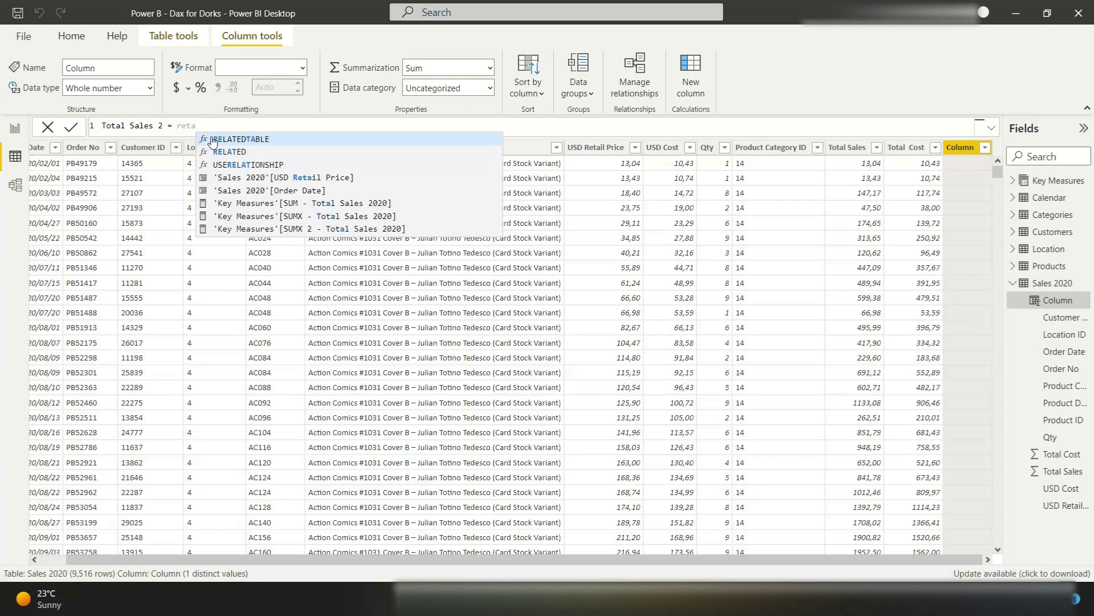
click(354, 180)
text(* )
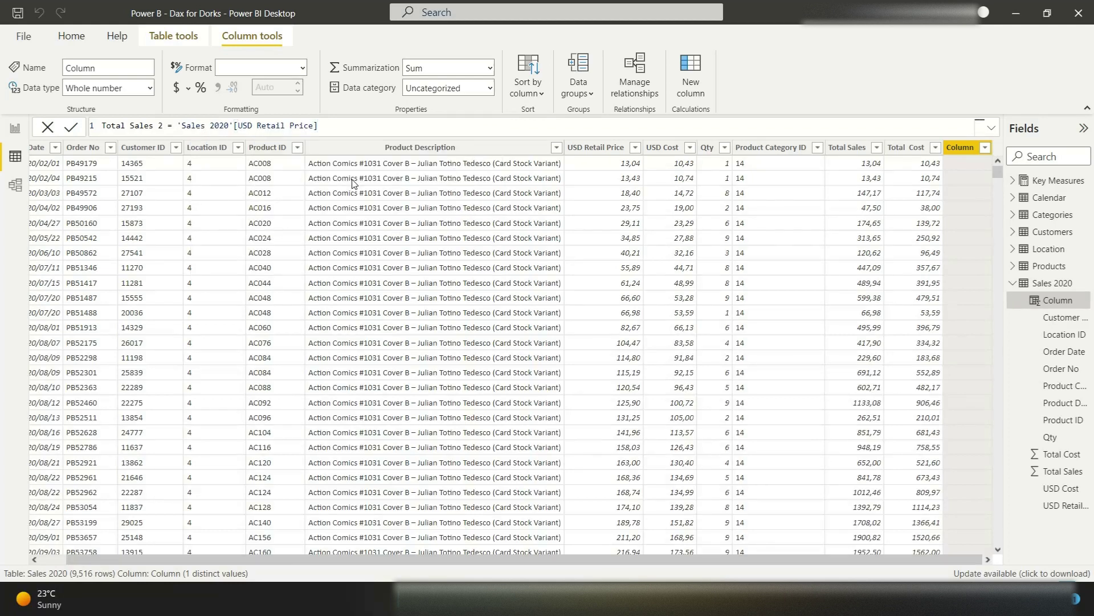
text(qty)
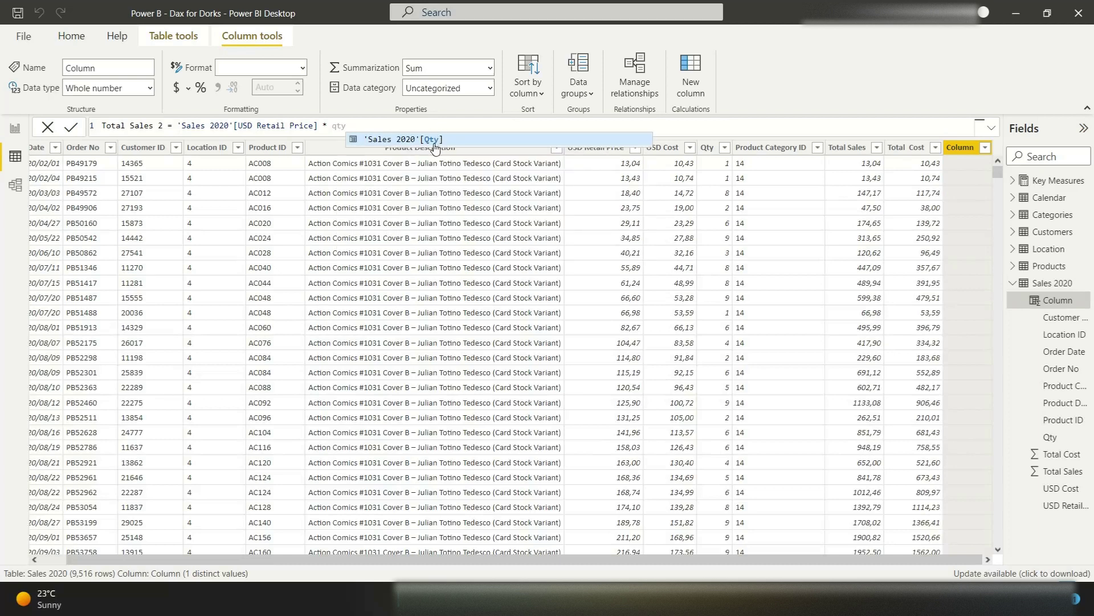
click(435, 142)
key(Return)
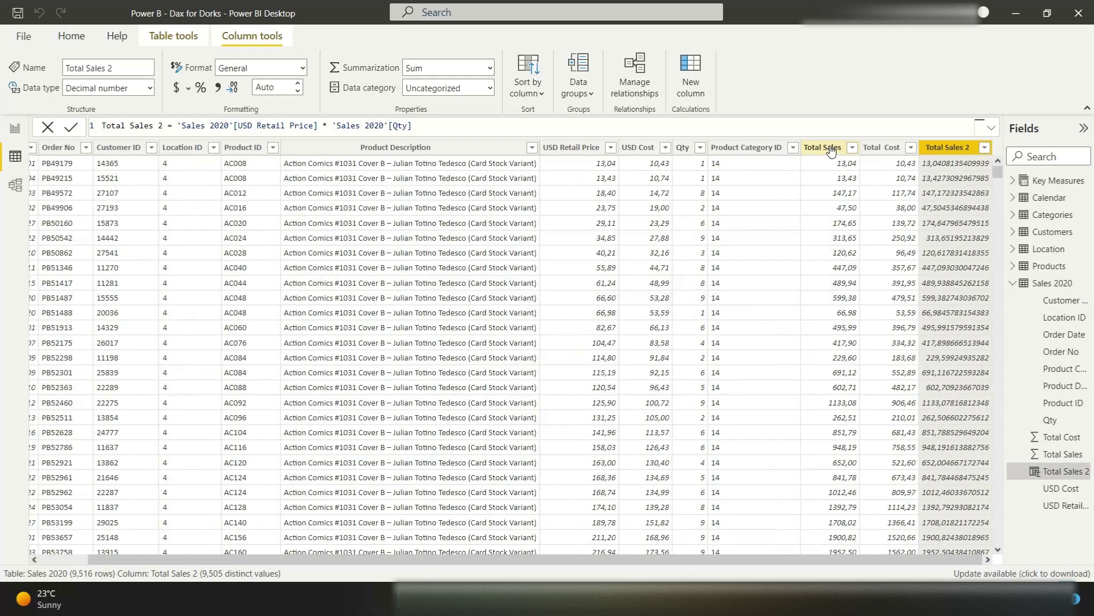
click(946, 149)
click(219, 87)
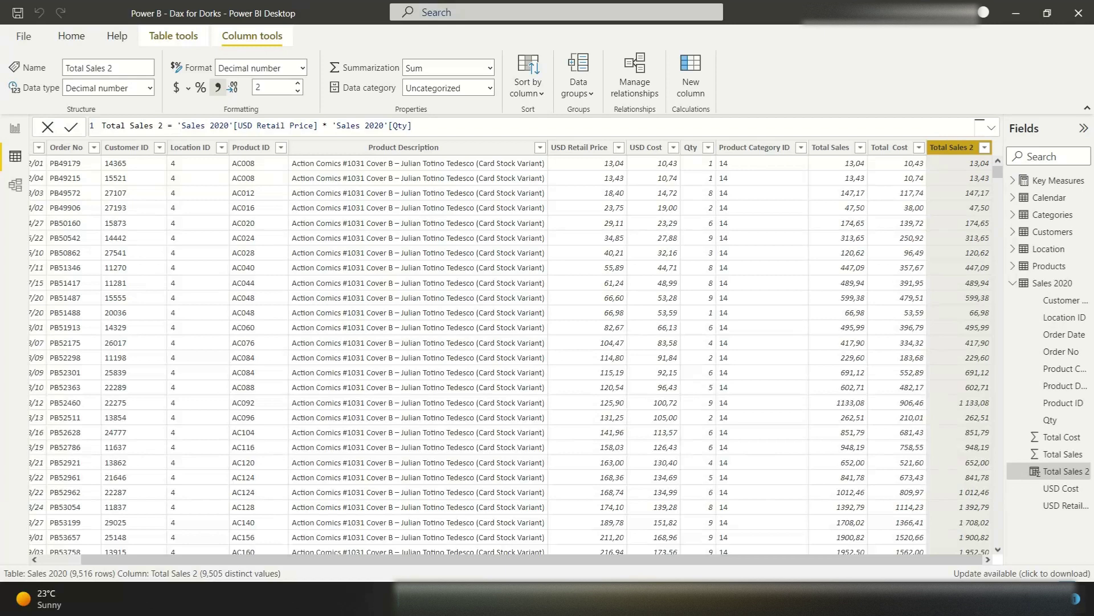
- On the TEST SUM | SUMX report page, create the measure SUM NEW - Total Sales 2020 = SUM('Sales 2020'[Total Sales])
click(15, 129)
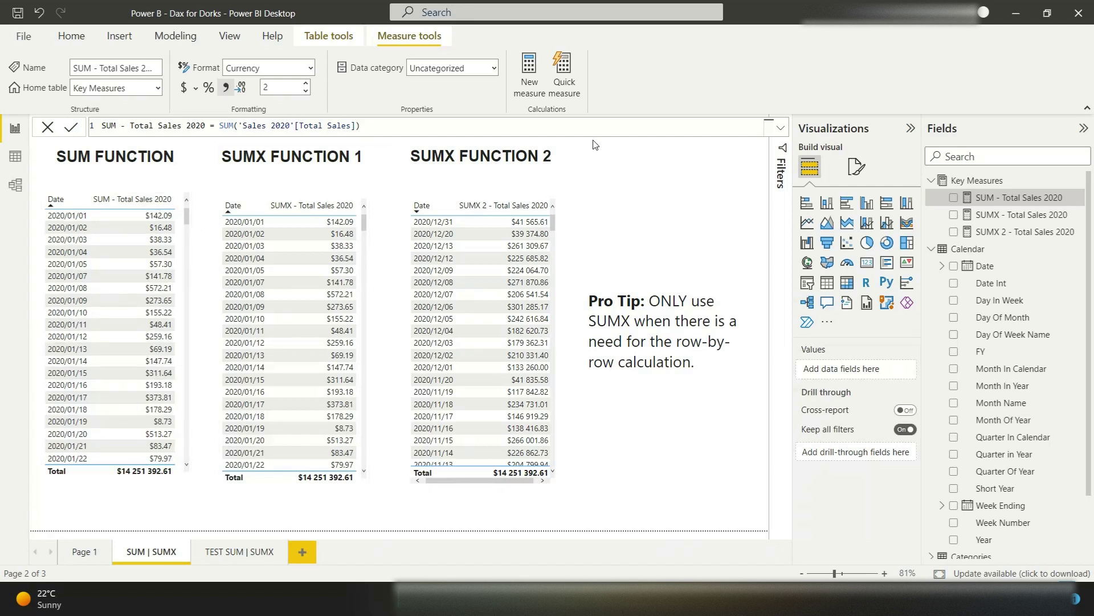
click(240, 553)
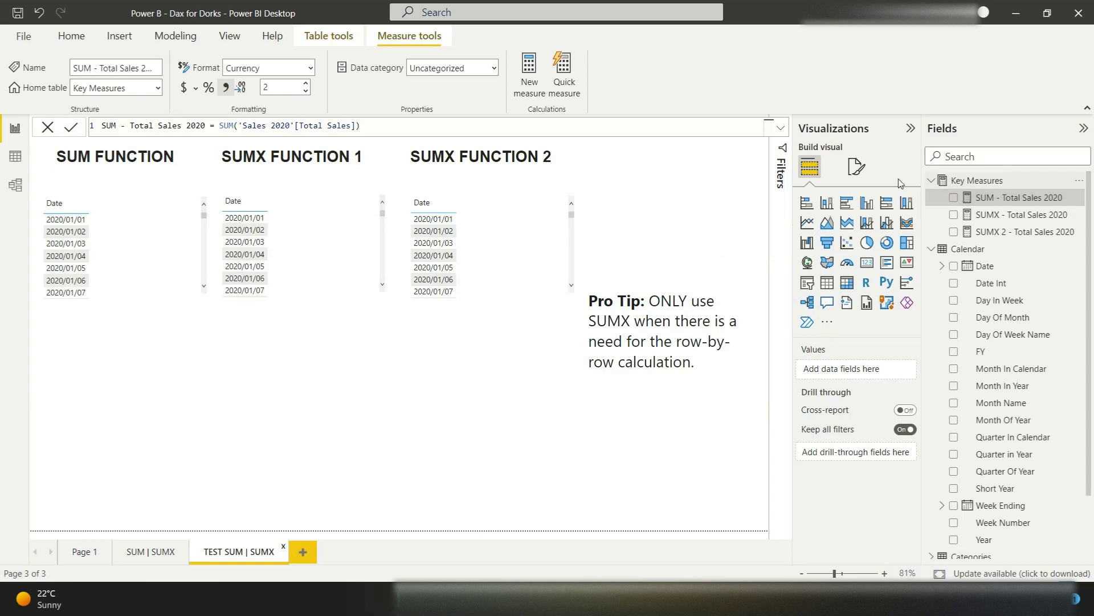
click(530, 86)
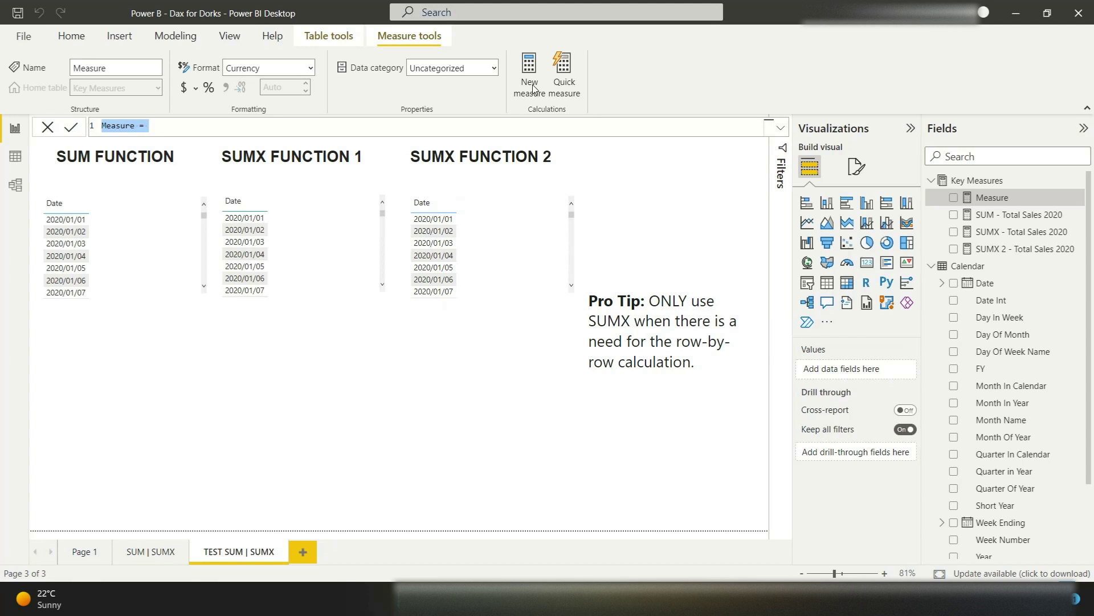
text(SUM)
text(NEW )
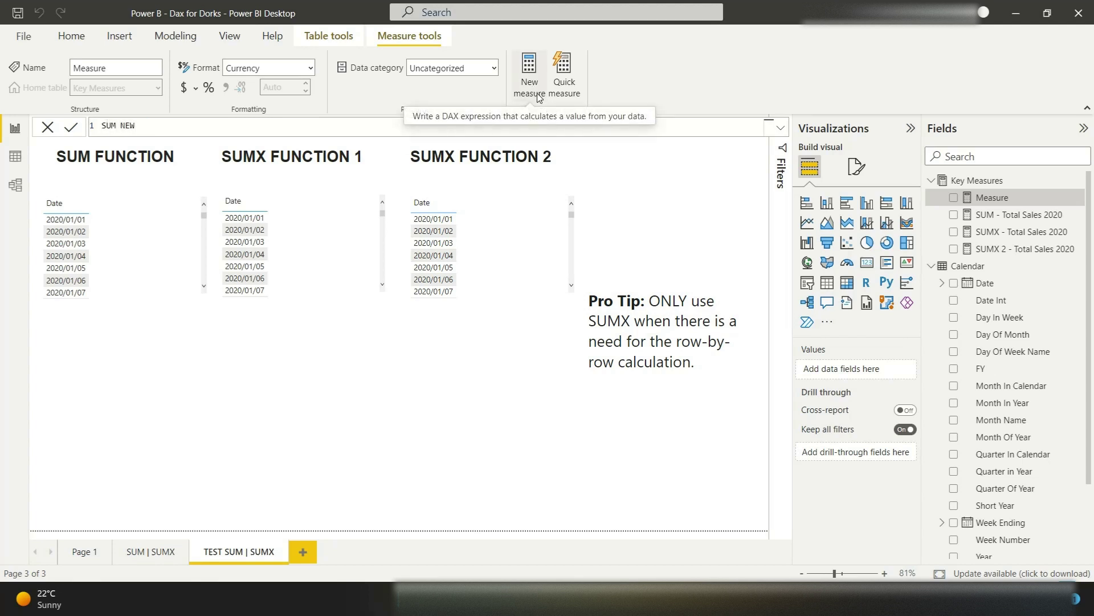
text(- Total Sals)
key(BackSpace)
text(es 2020 = SUM)
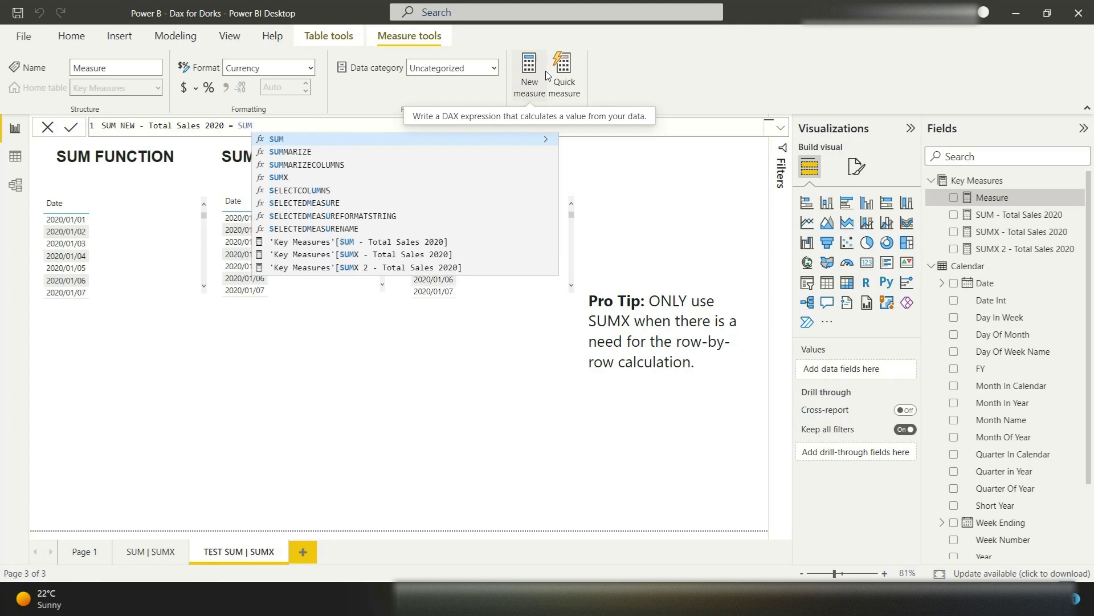
text(()
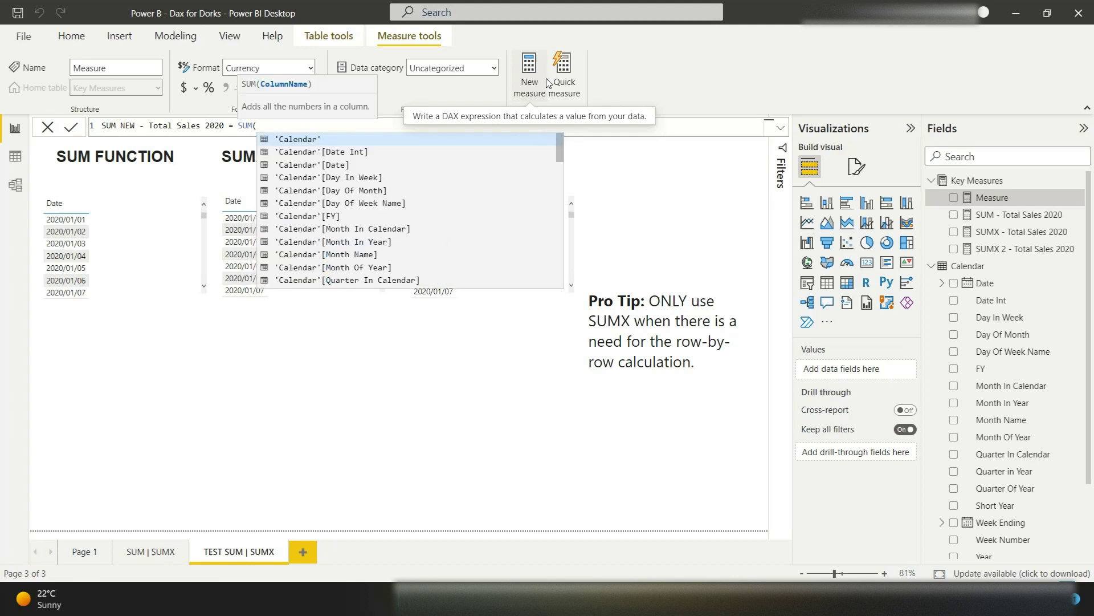
text(SAL)
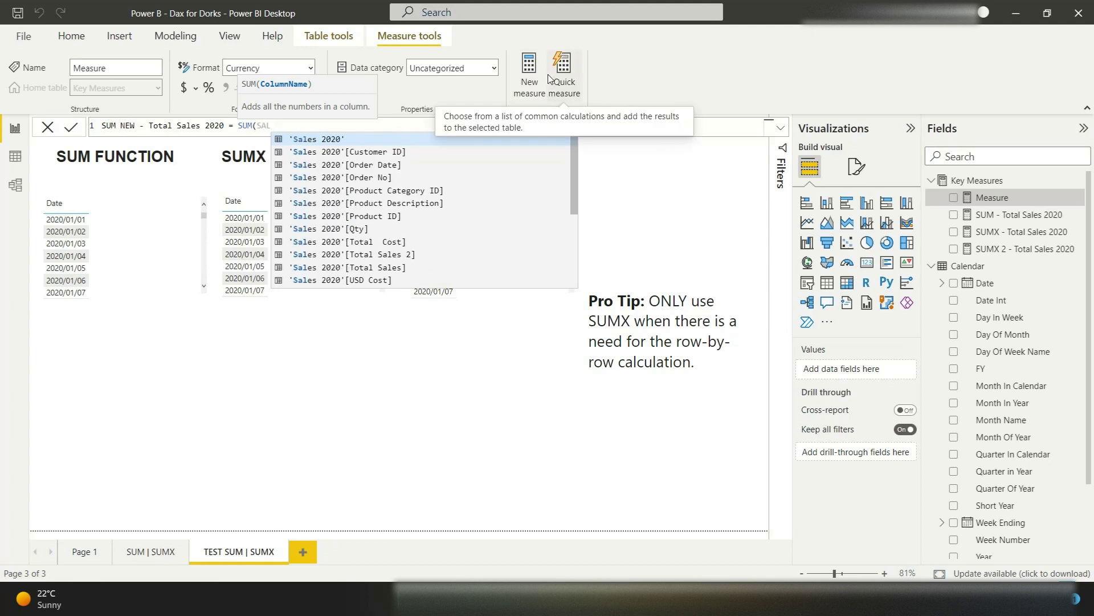
click(384, 273)
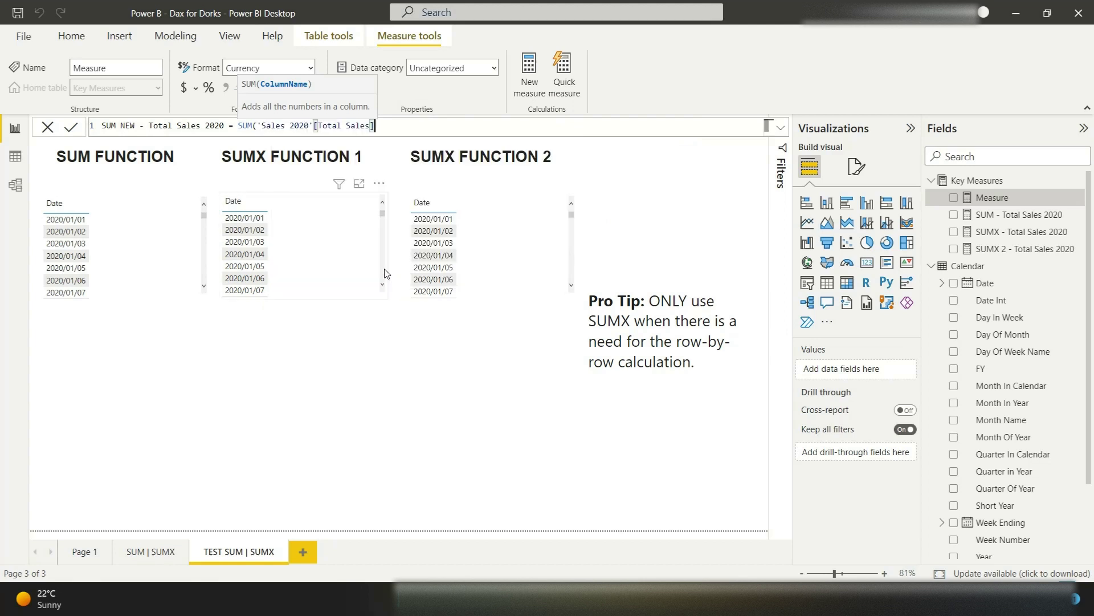
text())
key(Return)
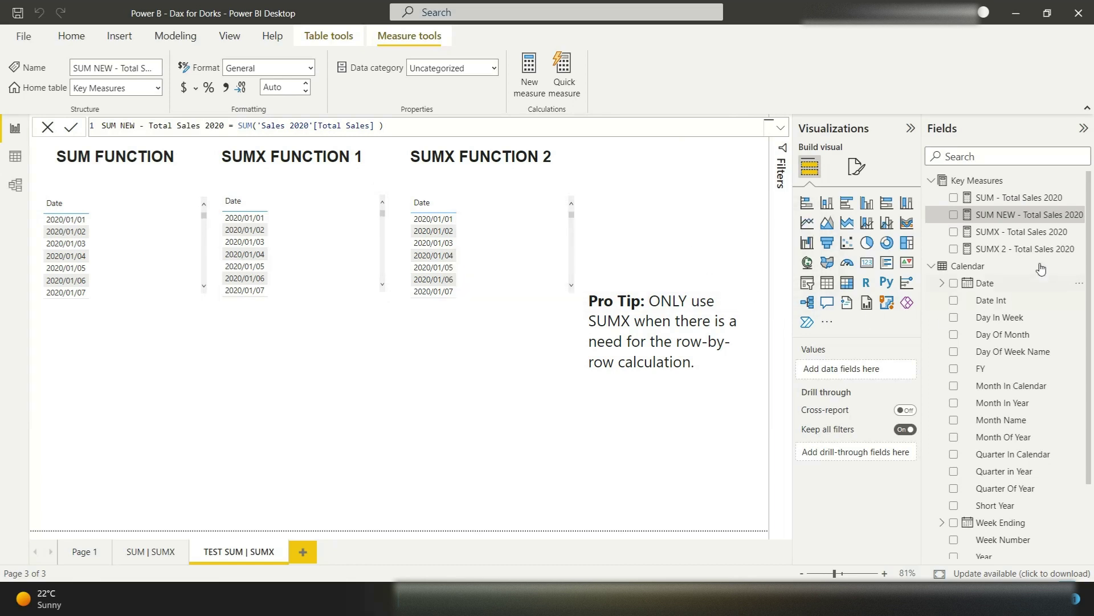
- Add the SUM NEW - Total Sales 2020 measure to the table under SUM FUNCTION and extend that table downward to show more rows
click(1010, 197)
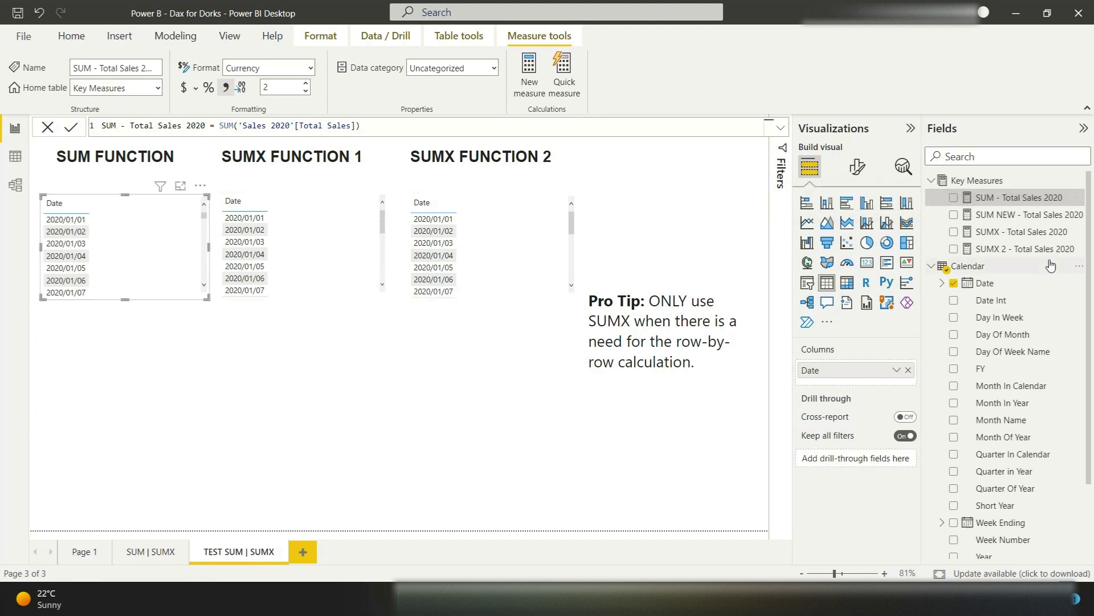
click(954, 216)
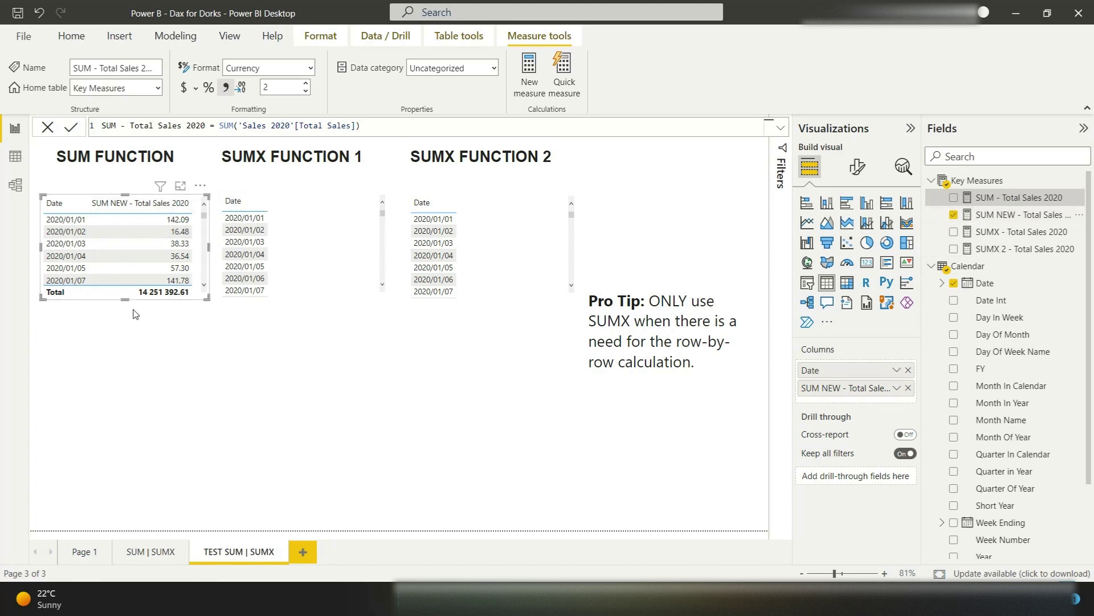
drag(124, 297, 122, 489)
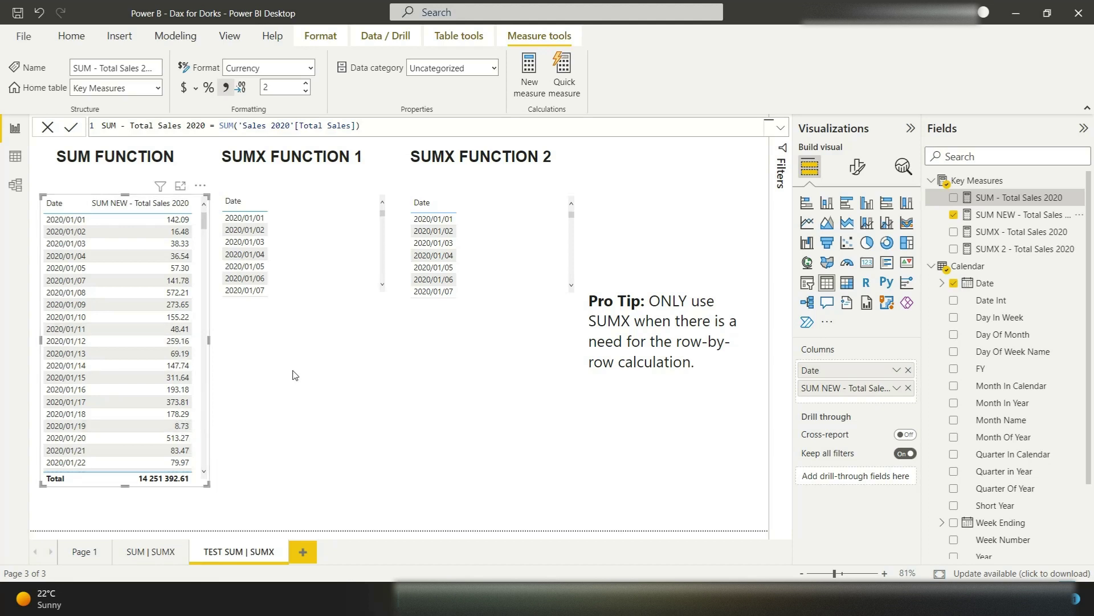
- Create the measure SUMX X NEW - Total Sales 2020 = SUMX('Sales 2020', 'Sales 2020'[Total Sales]) in Key Measures
click(997, 232)
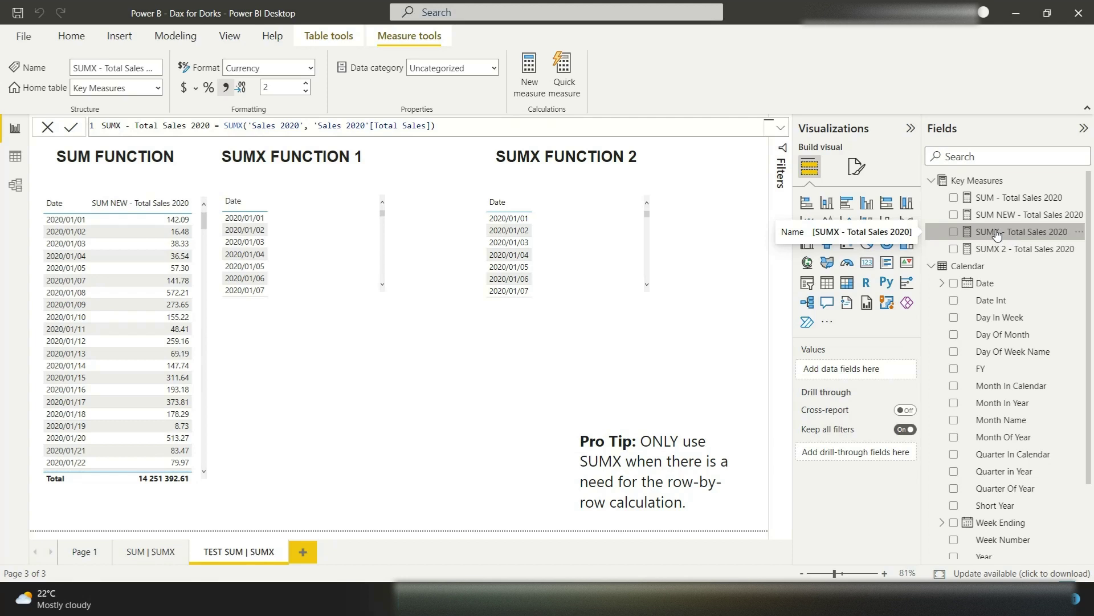
click(526, 82)
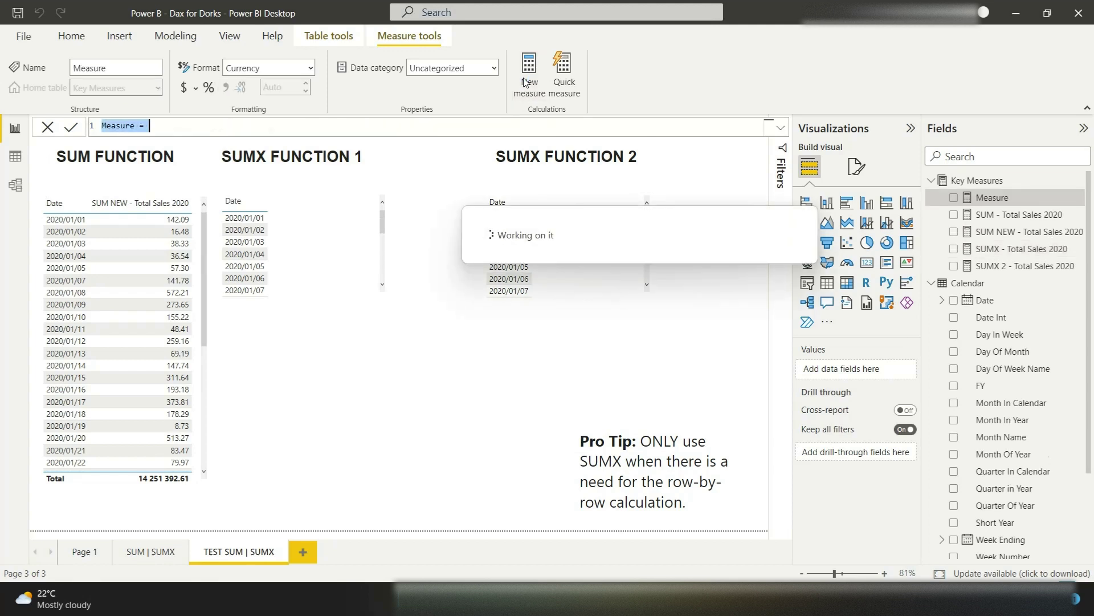
text(SU)
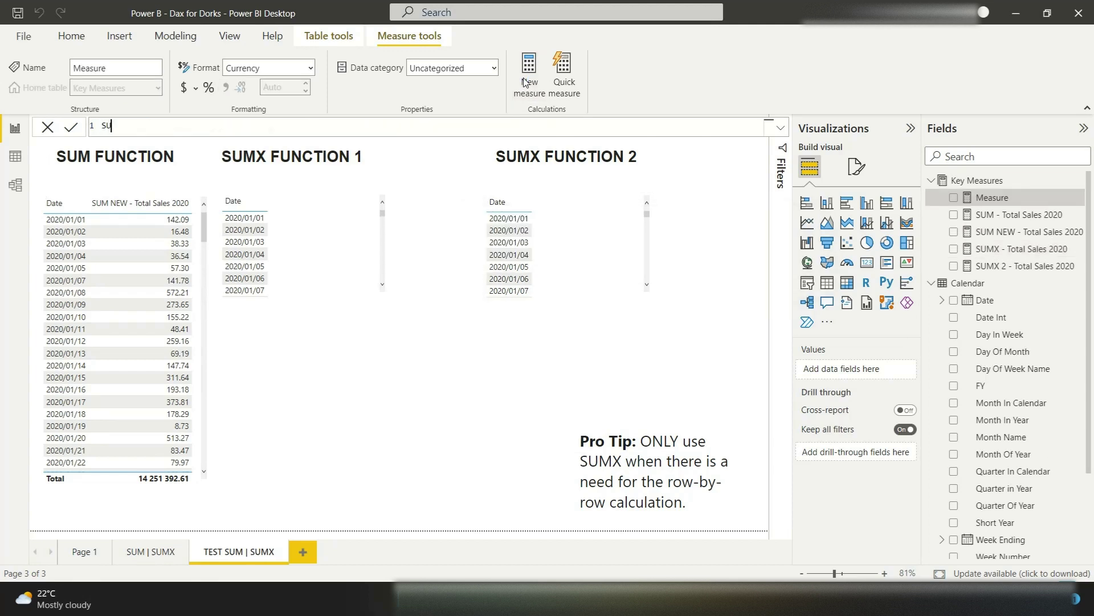
text(MX X NEW - Ttoal Sa)
key(BackSpace)
key(BackSpace)
key(BackSpace)
key(BackSpace)
key(BackSpace)
key(BackSpace)
key(BackSpace)
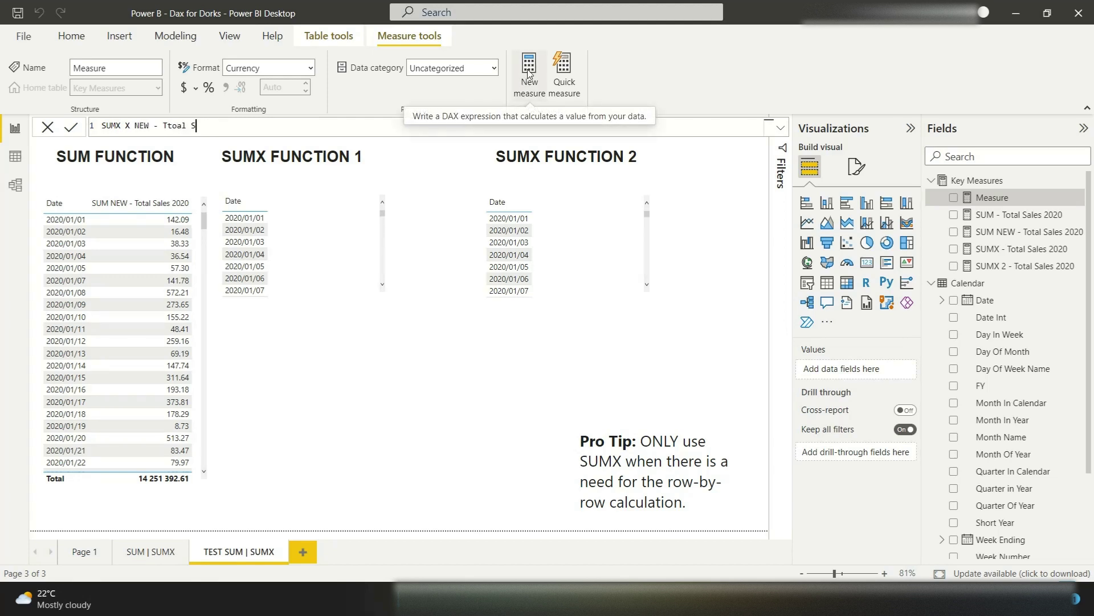
text(otal Sales 2020 = SUMX)
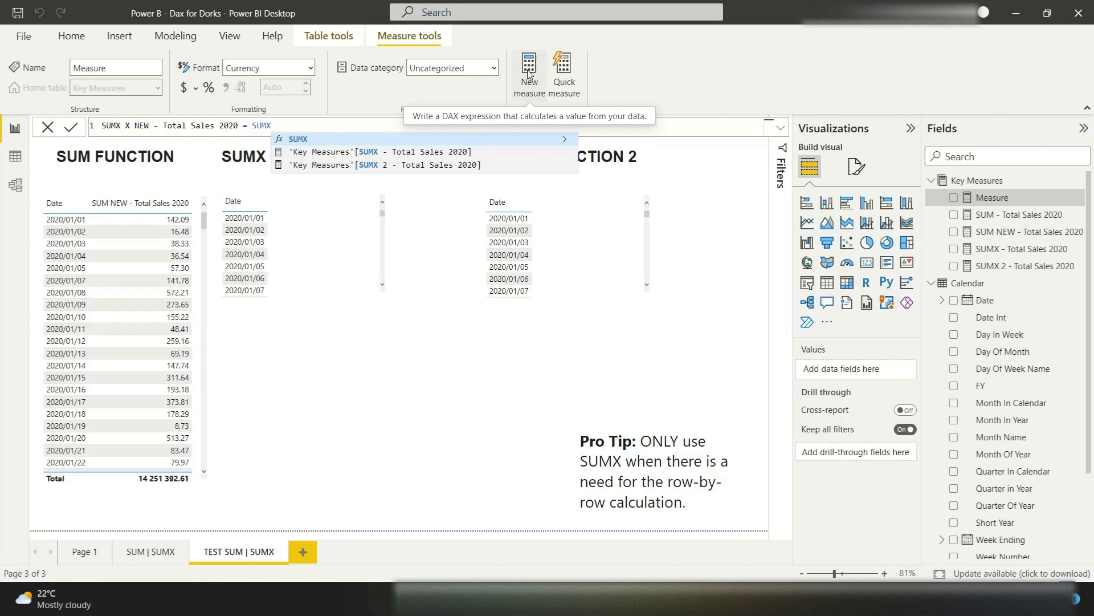
text(()
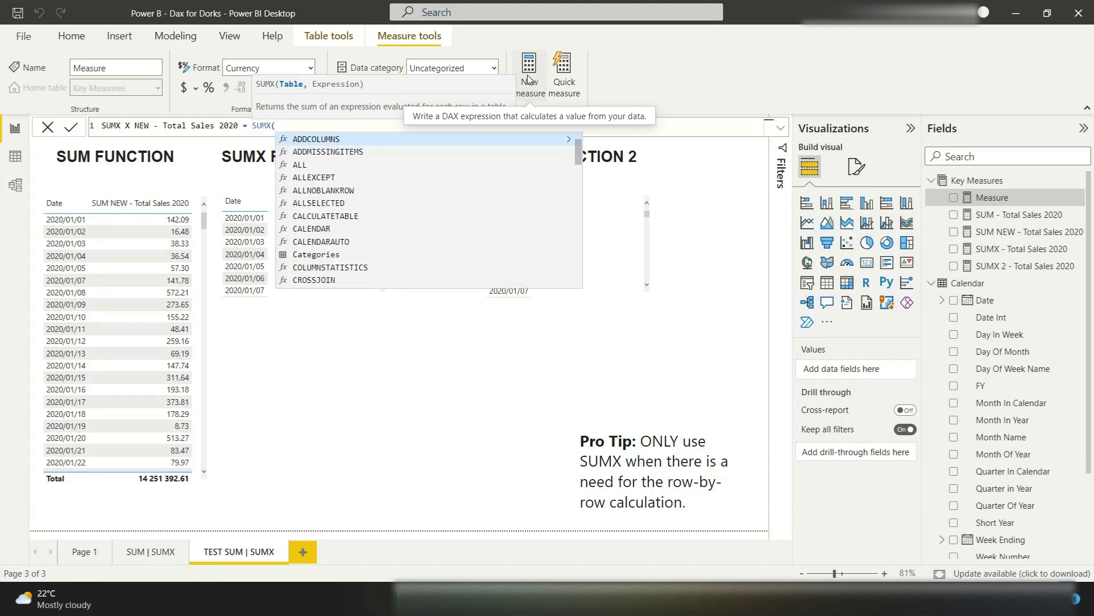
text(SALE)
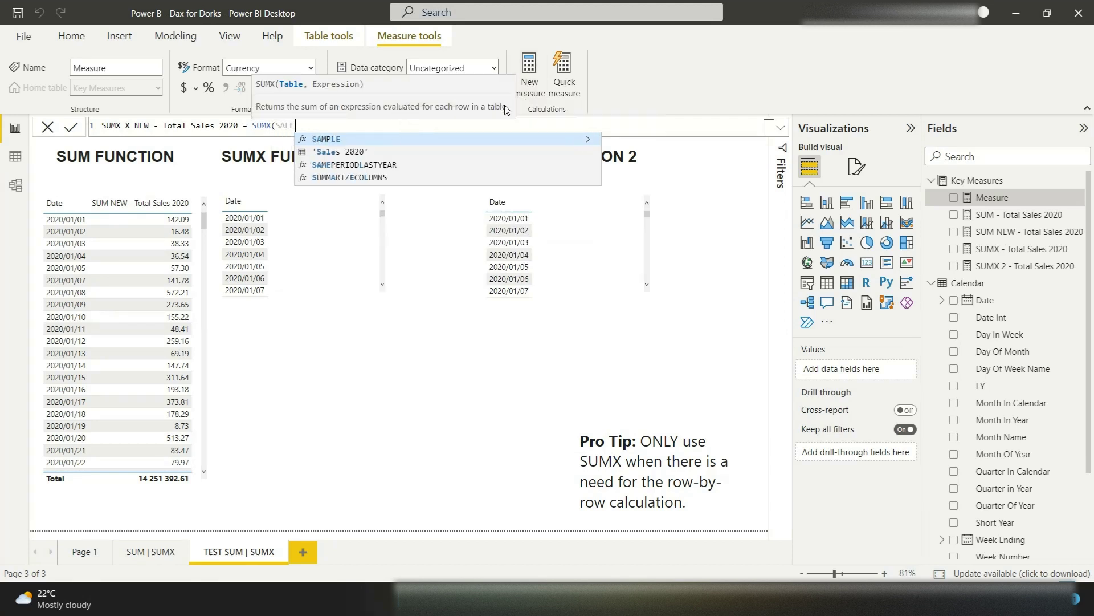
click(360, 151)
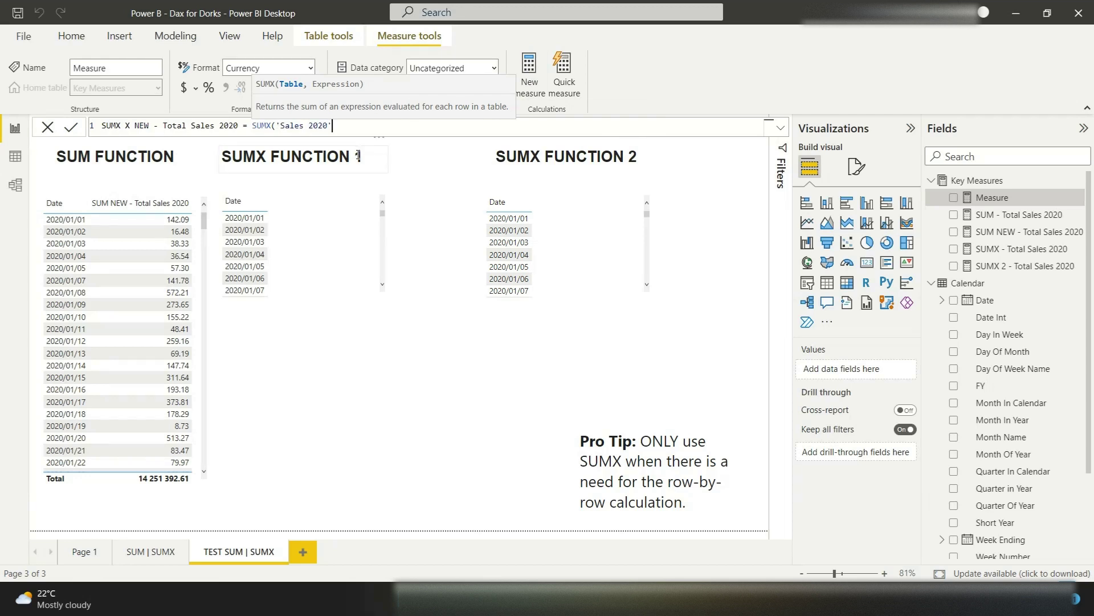
text(, SA)
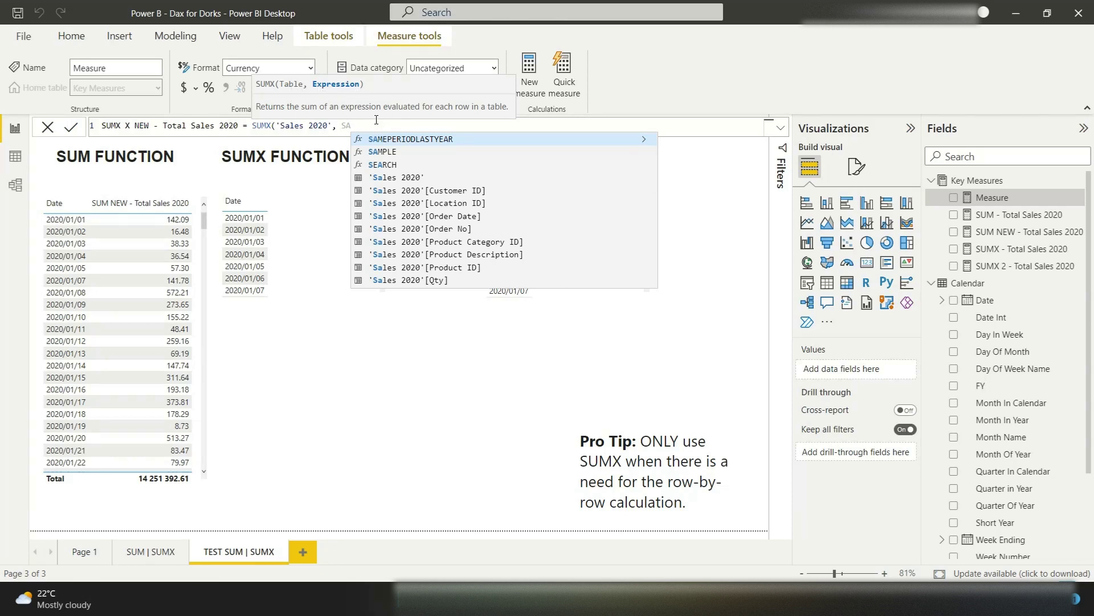
scroll(465, 231, down, 1)
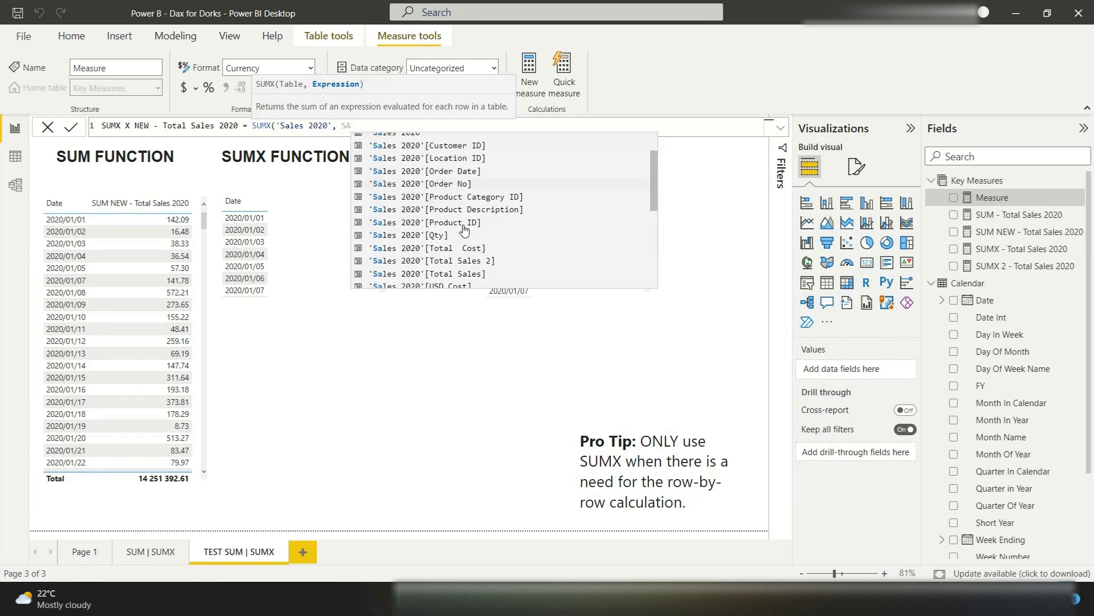
double_click(453, 274)
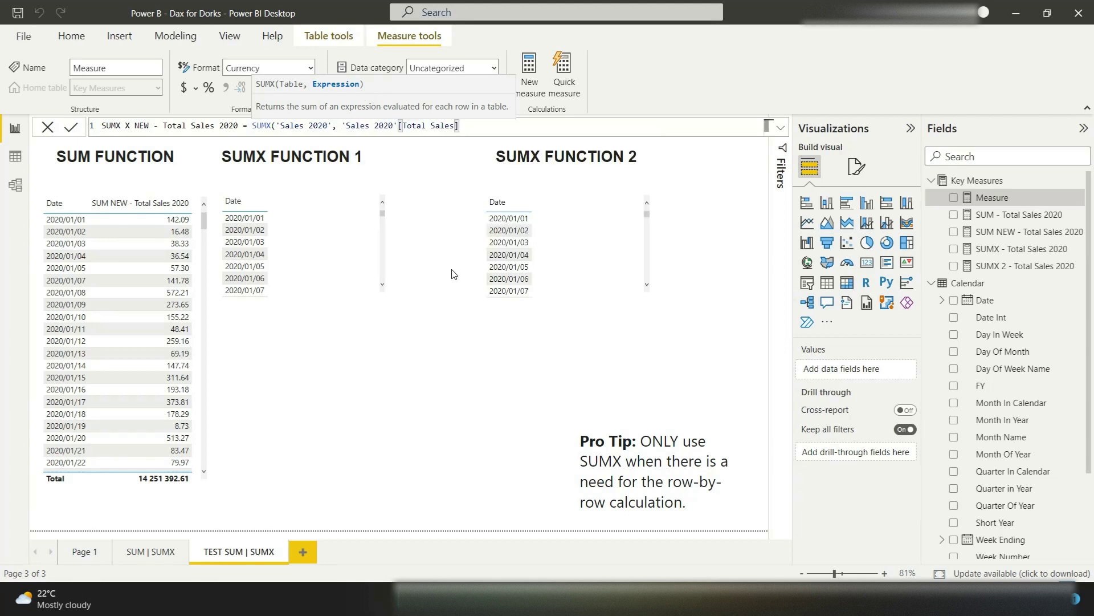
text())
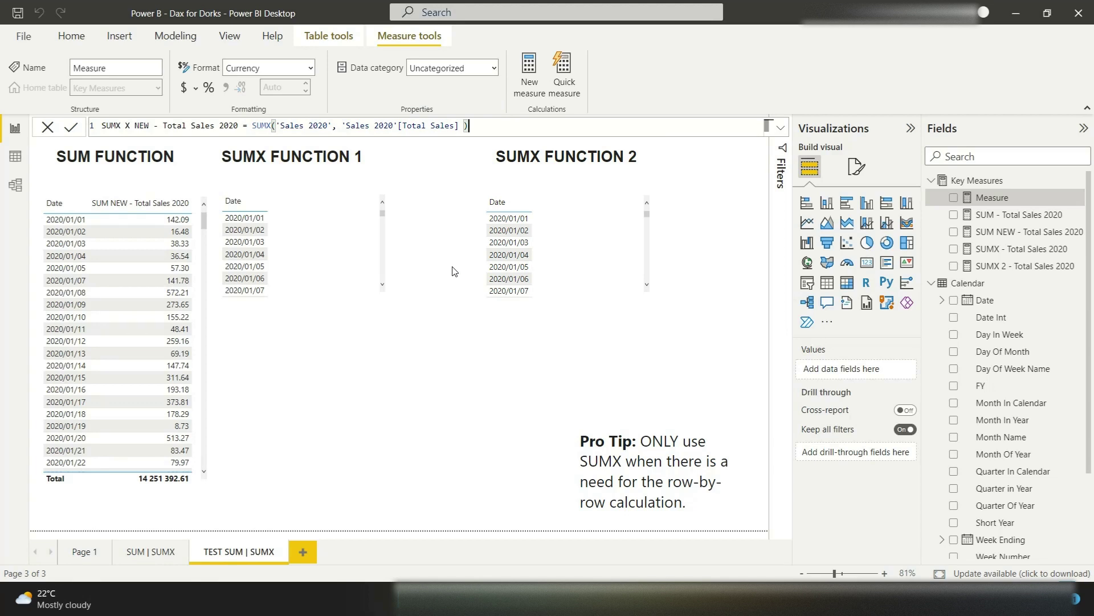
key(Return)
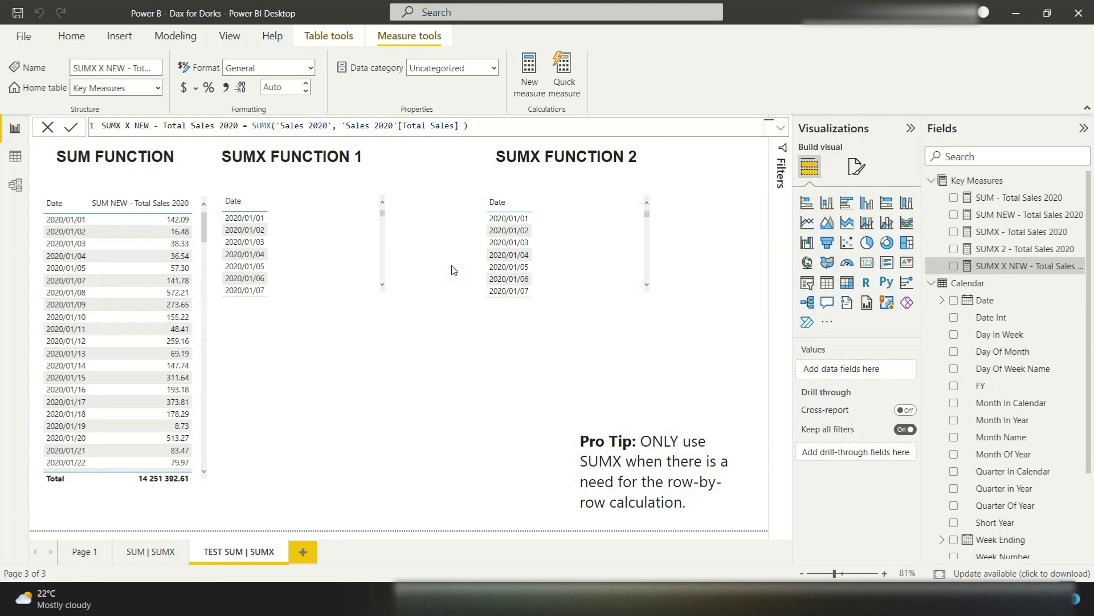
- Add the SUMX X NEW - Total Sales 2020 measure to the table under SUMX FUNCTION 1 and enlarge that table to show more rows
click(342, 231)
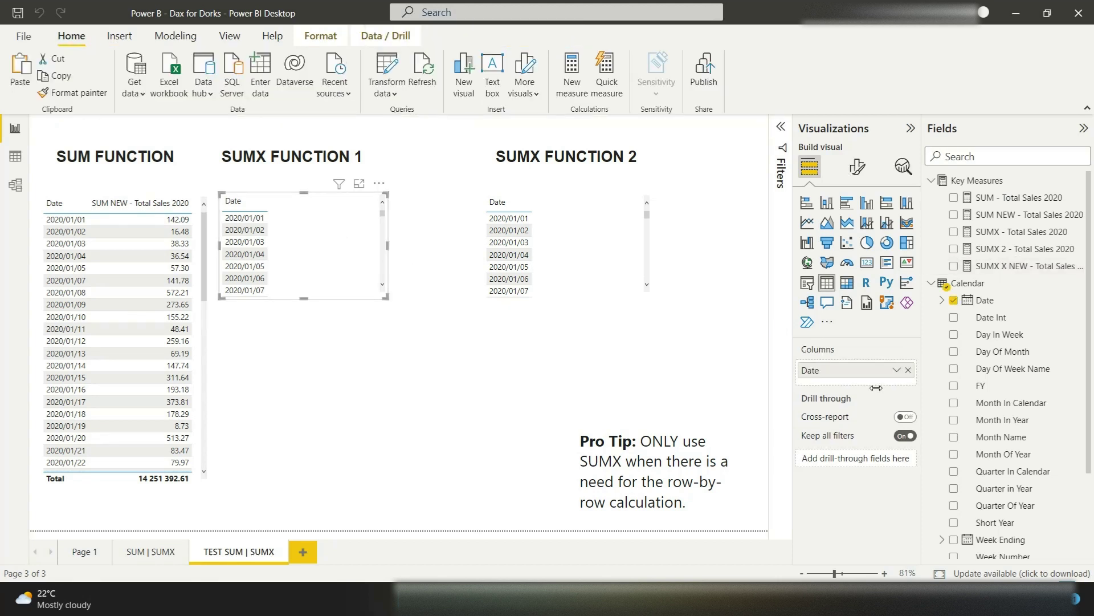
click(954, 266)
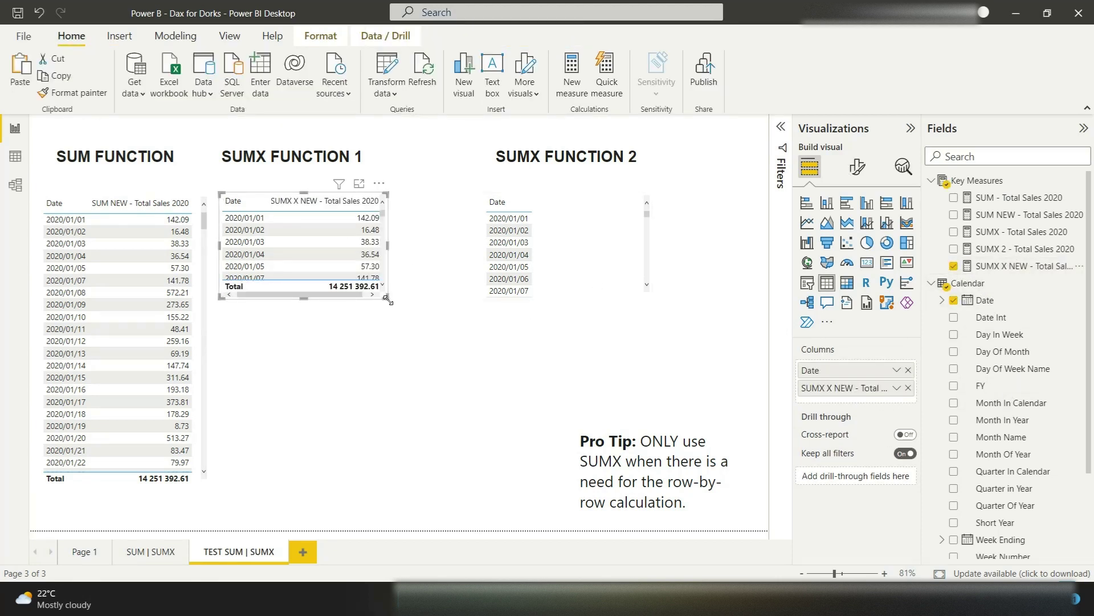
drag(387, 297, 431, 309)
drag(323, 298, 326, 487)
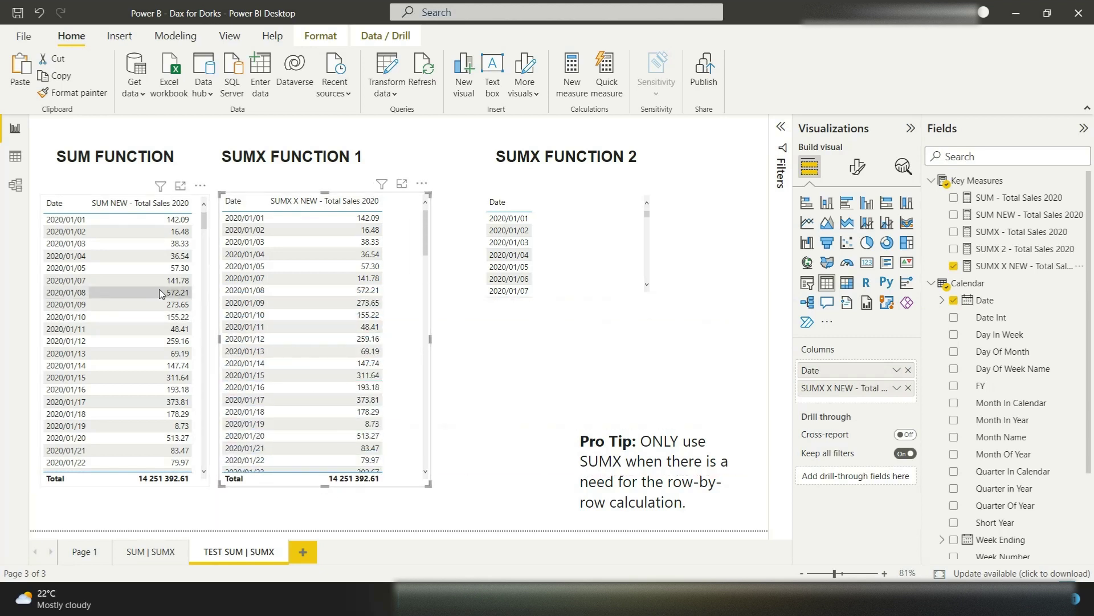
drag(430, 338, 398, 340)
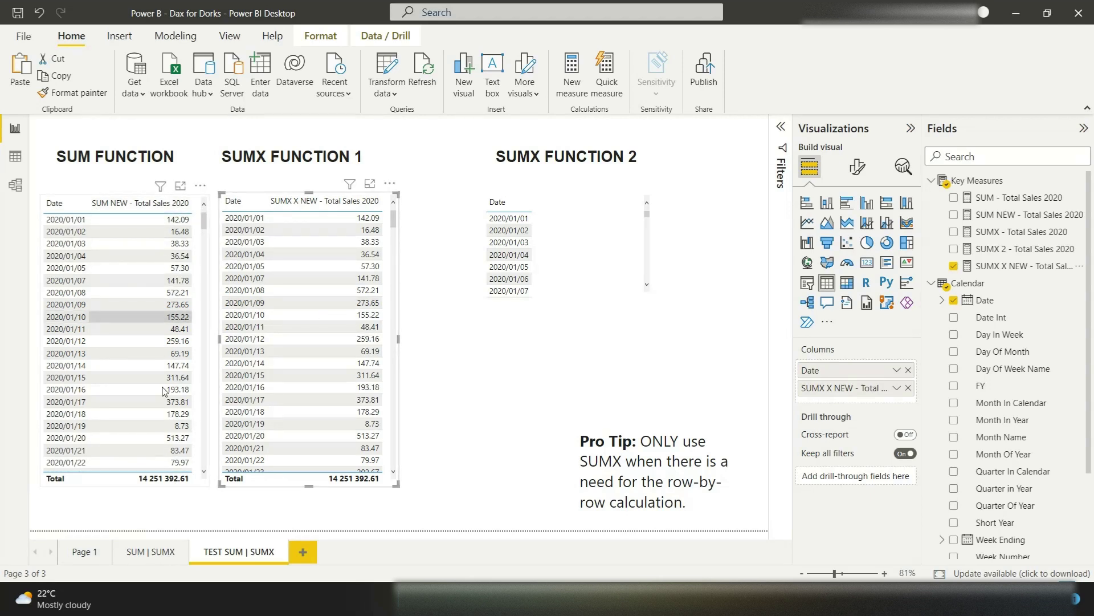
- Create the measure SUMX 2 NEW - Total Sales = SUMX('Sales 2020', 'Sales 2020'[Qty] * 'Sales 2020'[USD Retail Price]) in Key Measures
click(994, 248)
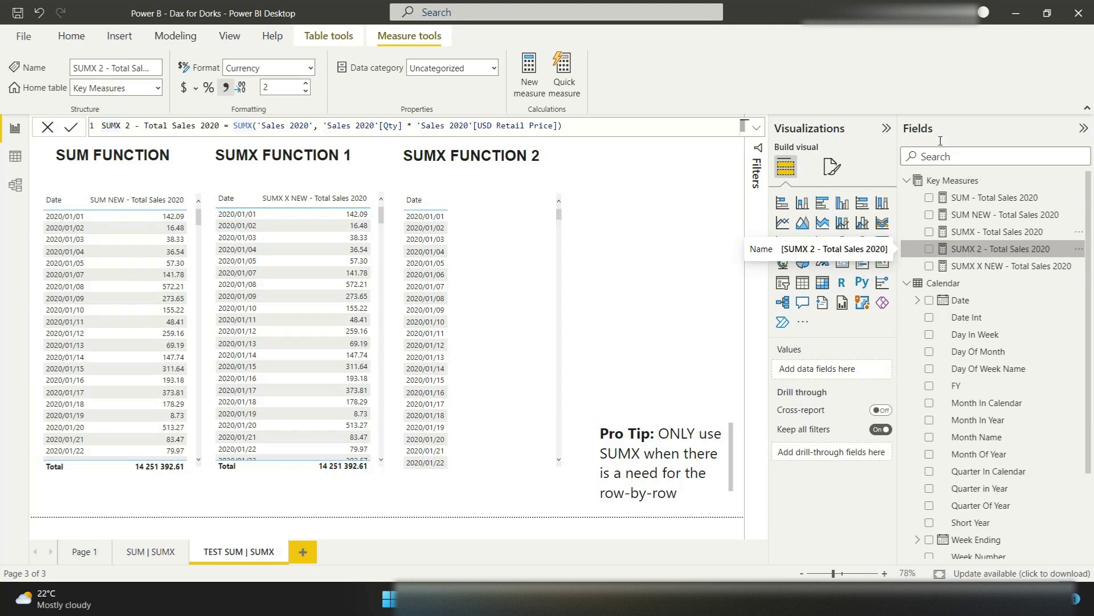
click(529, 80)
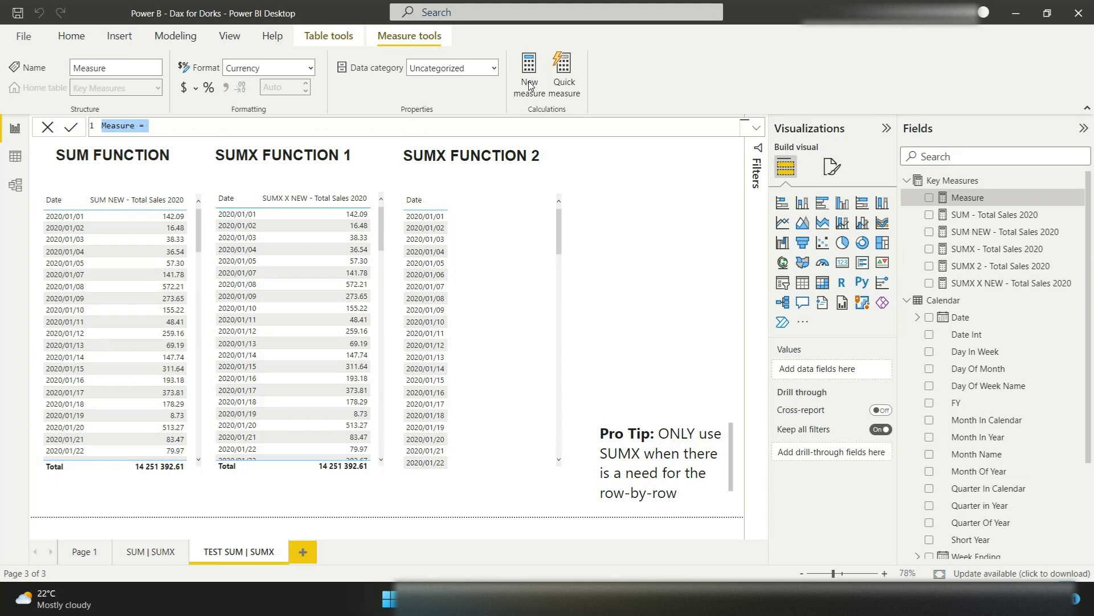
text(SUMX )
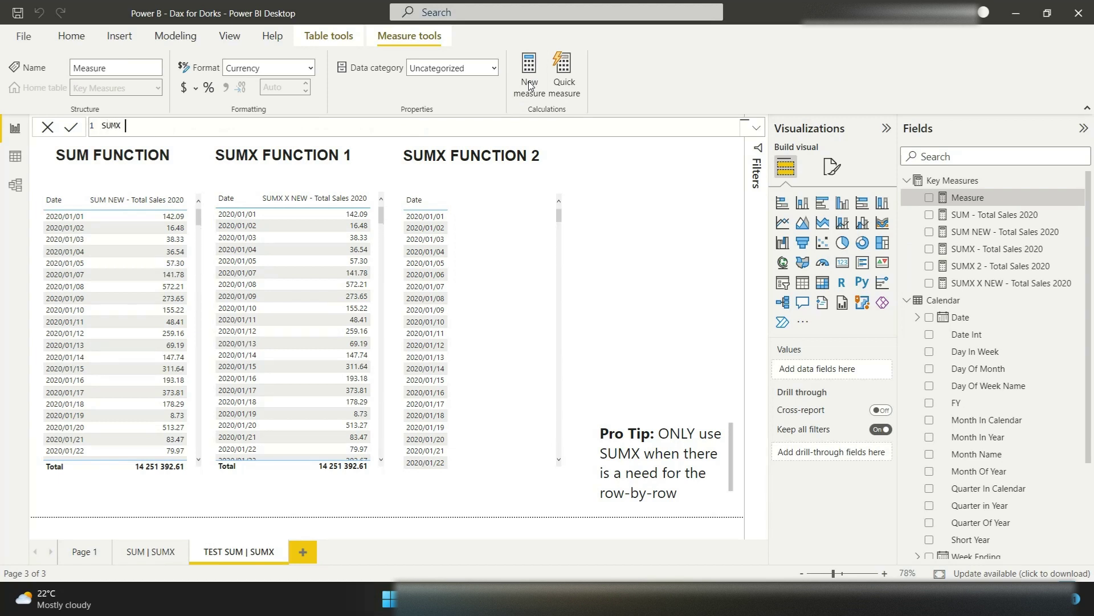
text(2 NEW - Total Sales = SUMX)
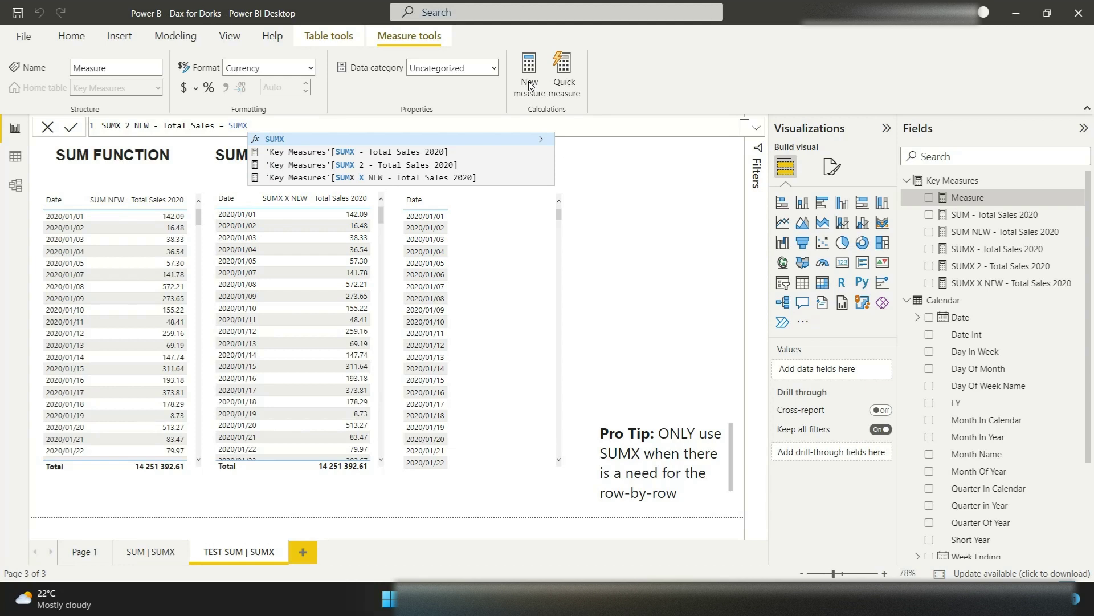
text(()
text('Sales 2020')
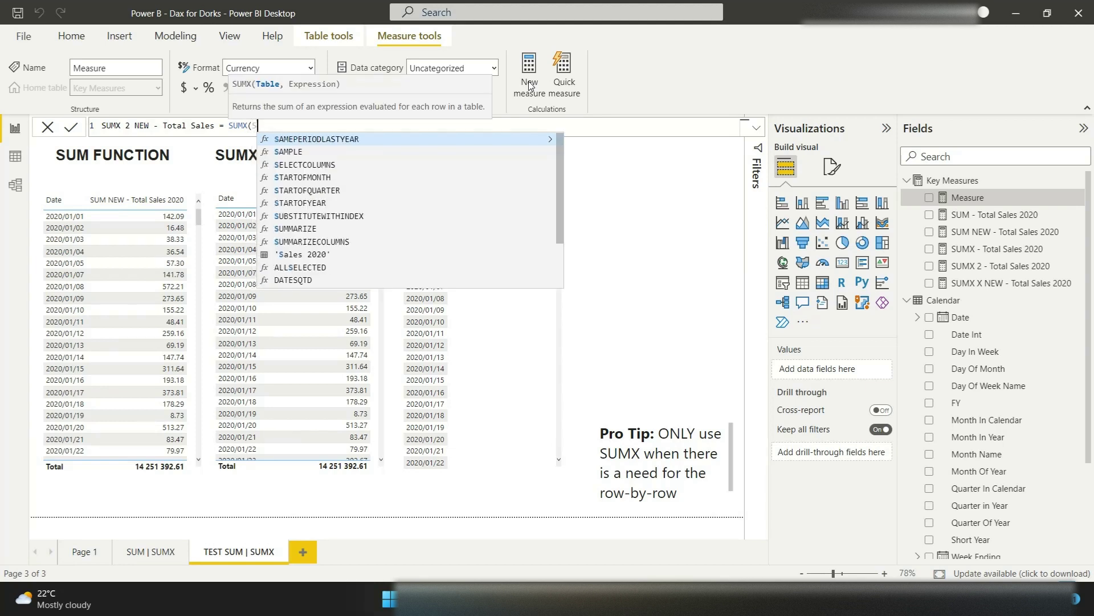
text(,)
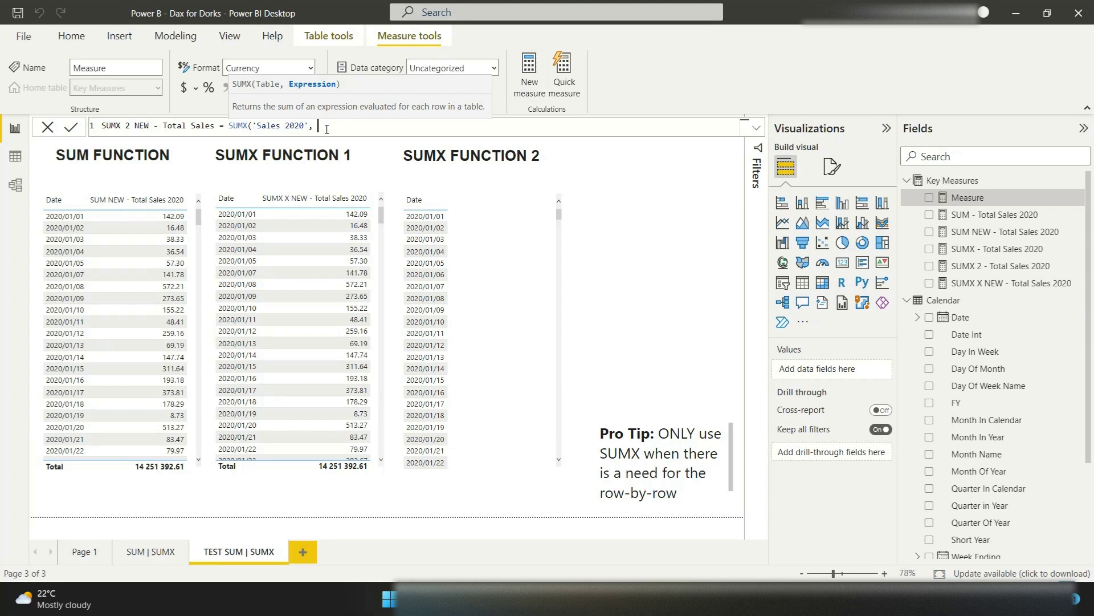
text(y)
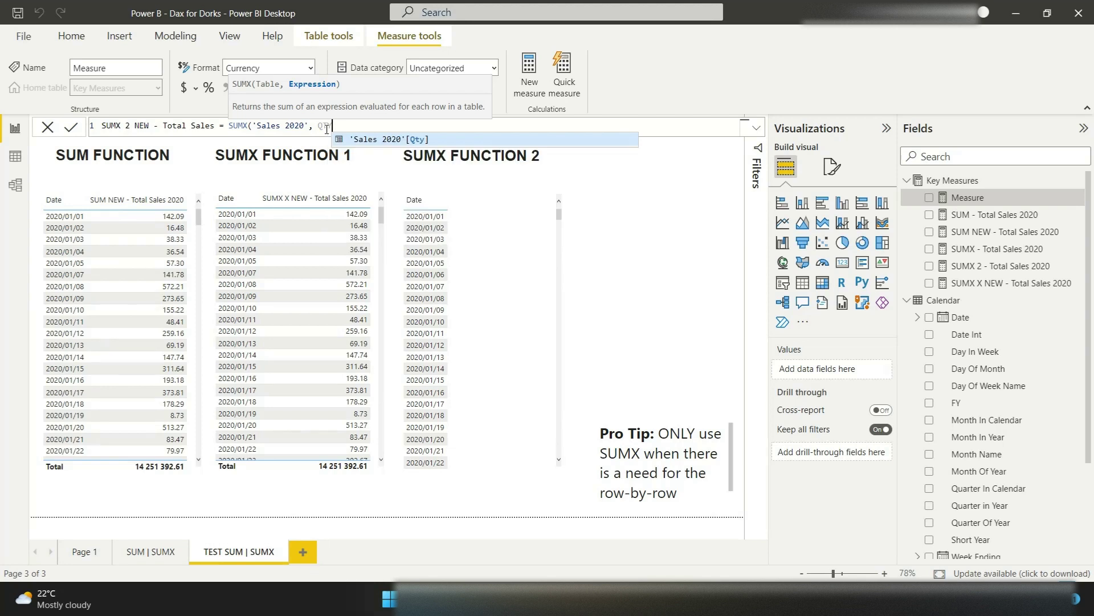
key(Tab)
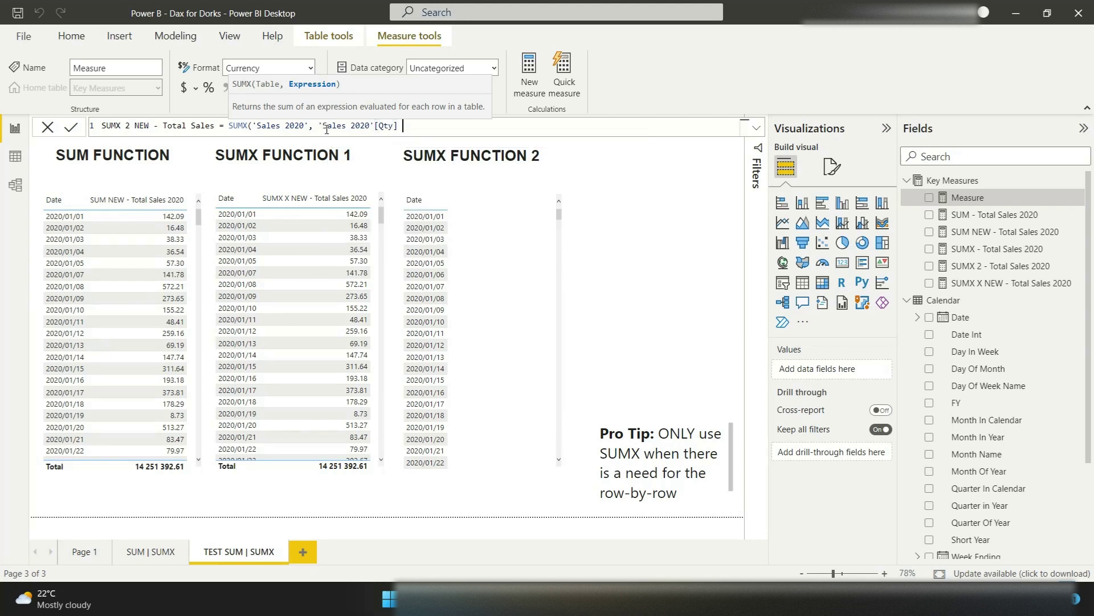
text(* RETA)
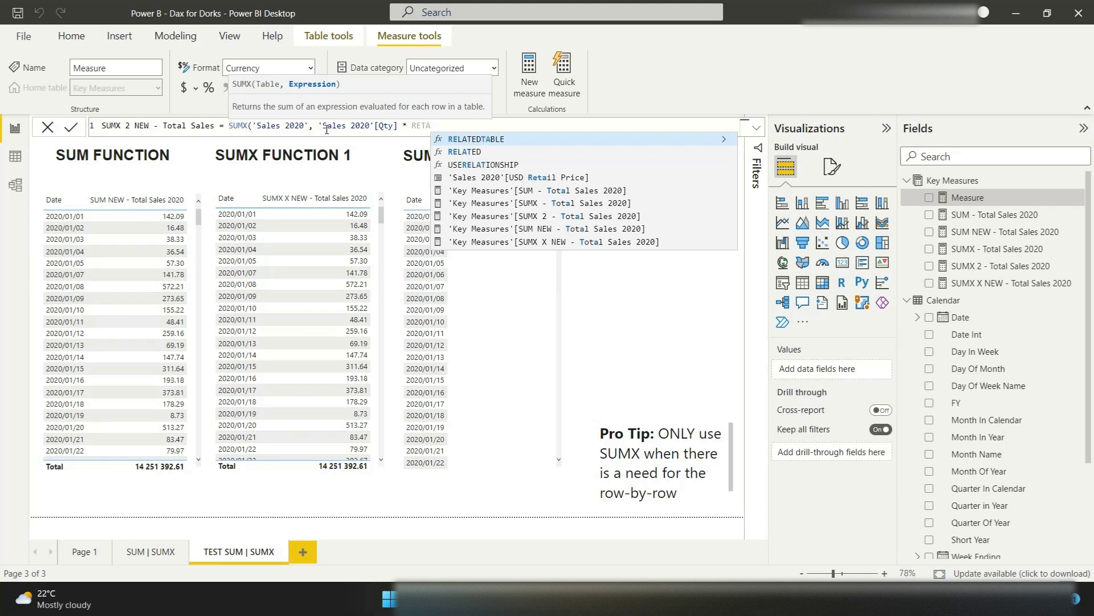
click(563, 178)
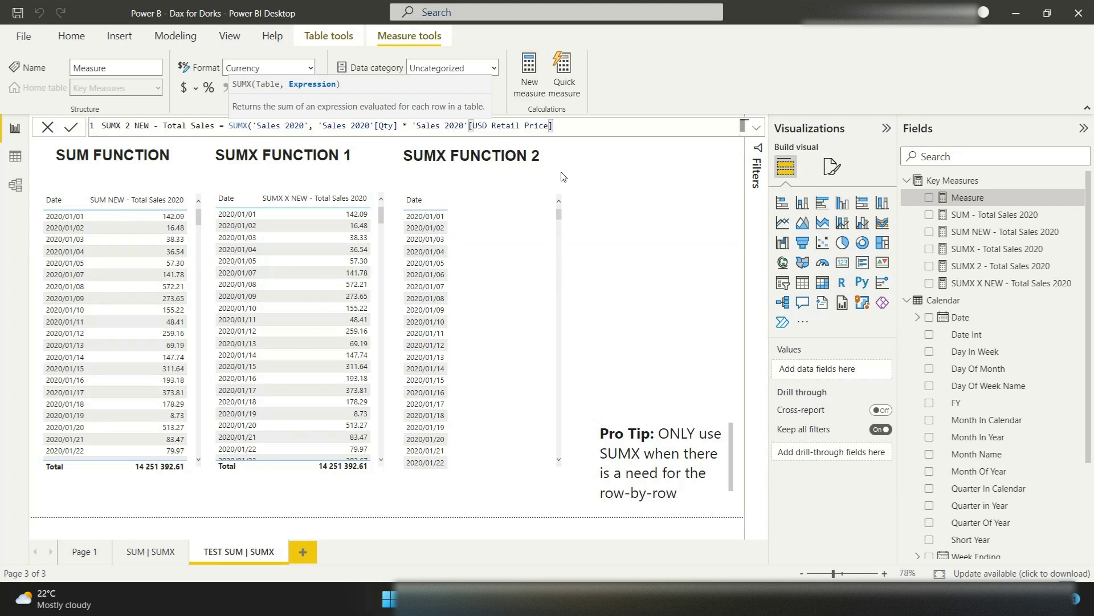
text())
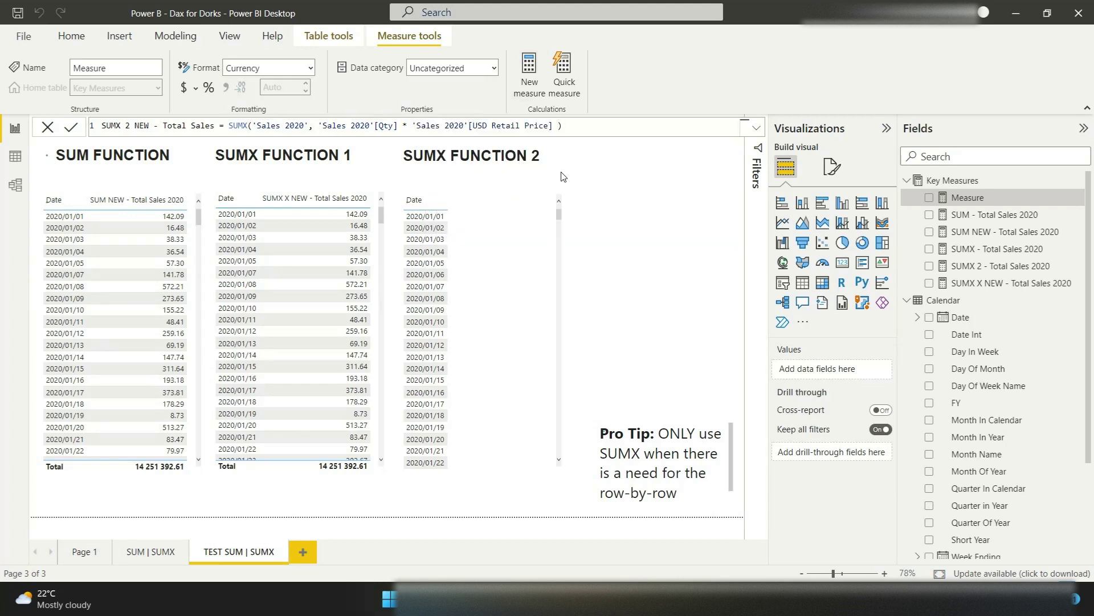
key(Return)
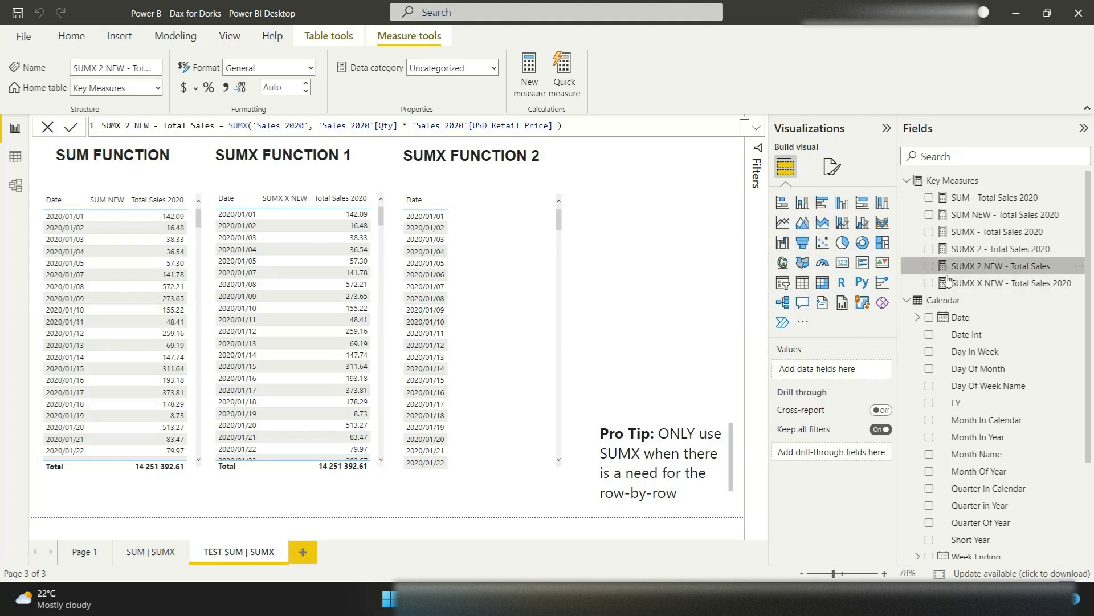
- Add the SUMX 2 NEW - Total Sales measure to the table under SUMX FUNCTION 2 and bring up its formula for review
click(1002, 251)
drag(1002, 251, 505, 266)
click(929, 266)
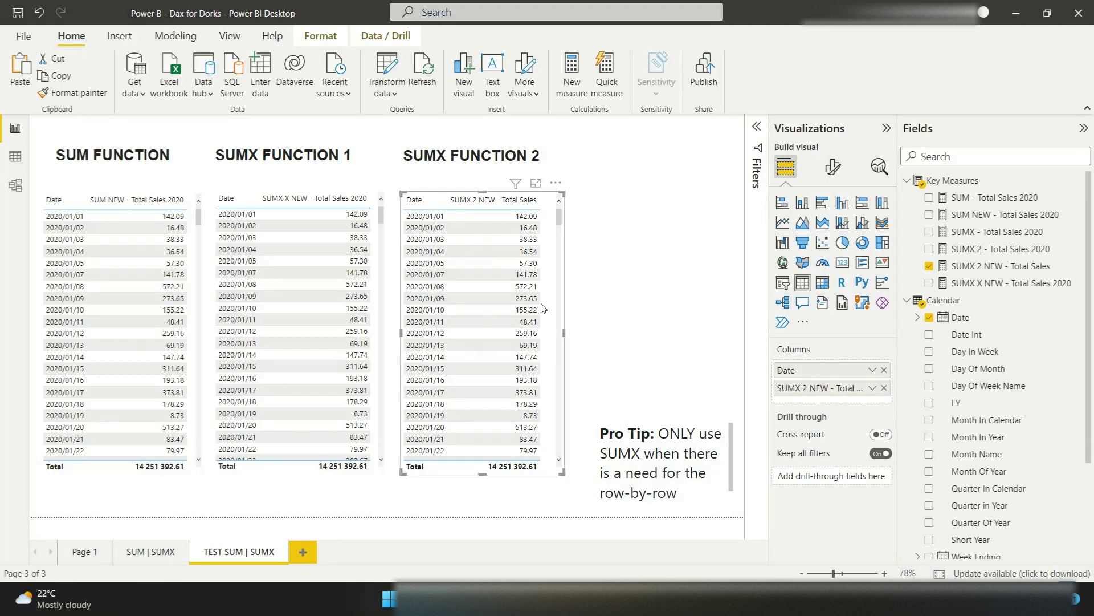
click(1000, 265)
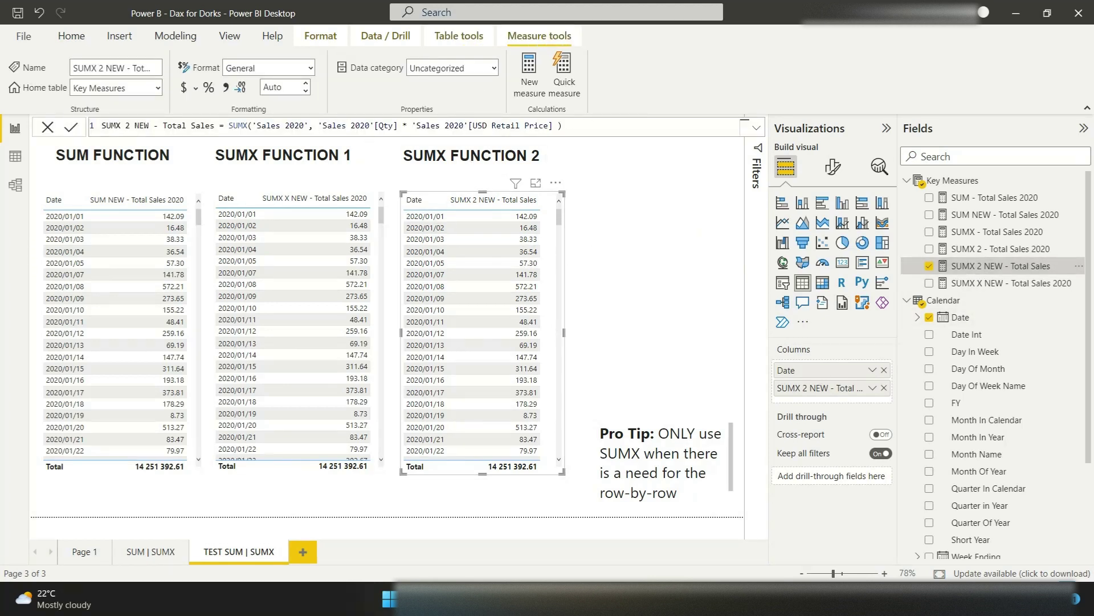
click(603, 178)
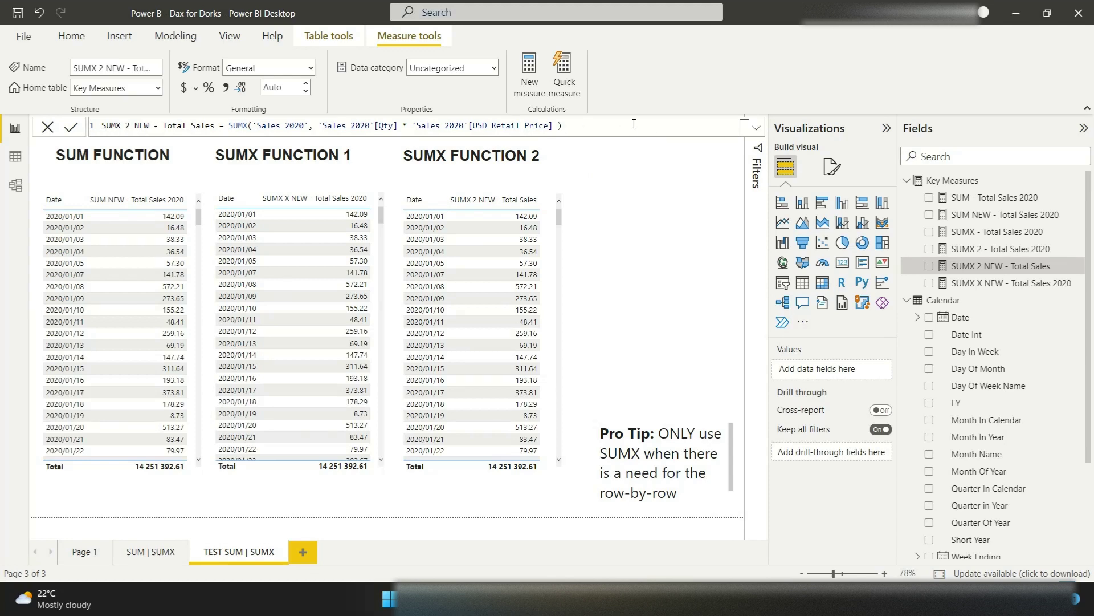
- Delete the calculated column Total Sales 2 from the Sales 2020 table in the data view
click(16, 162)
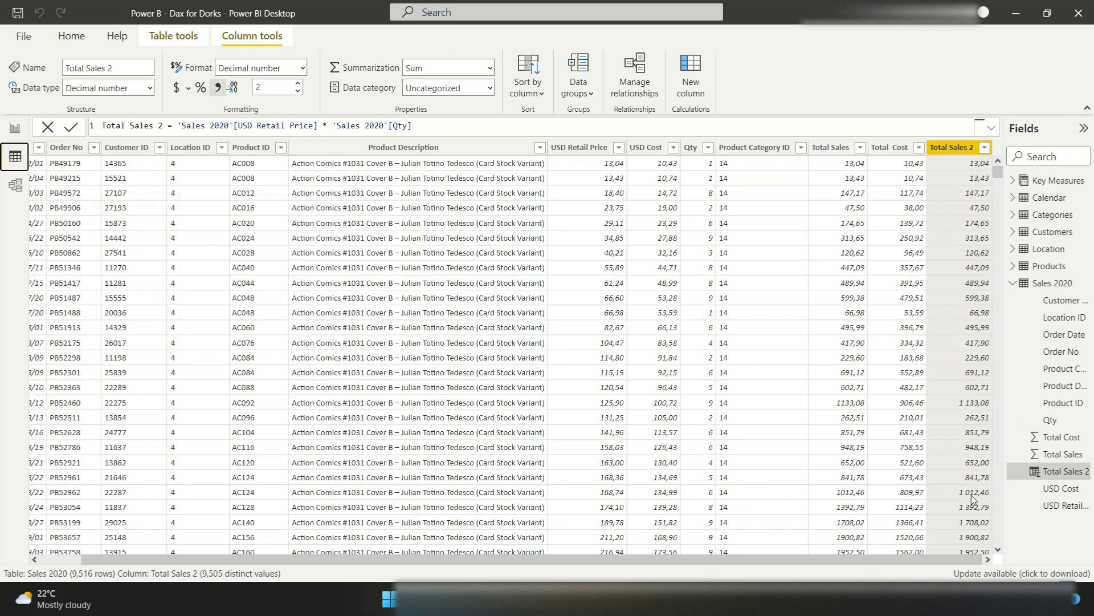
click(956, 152)
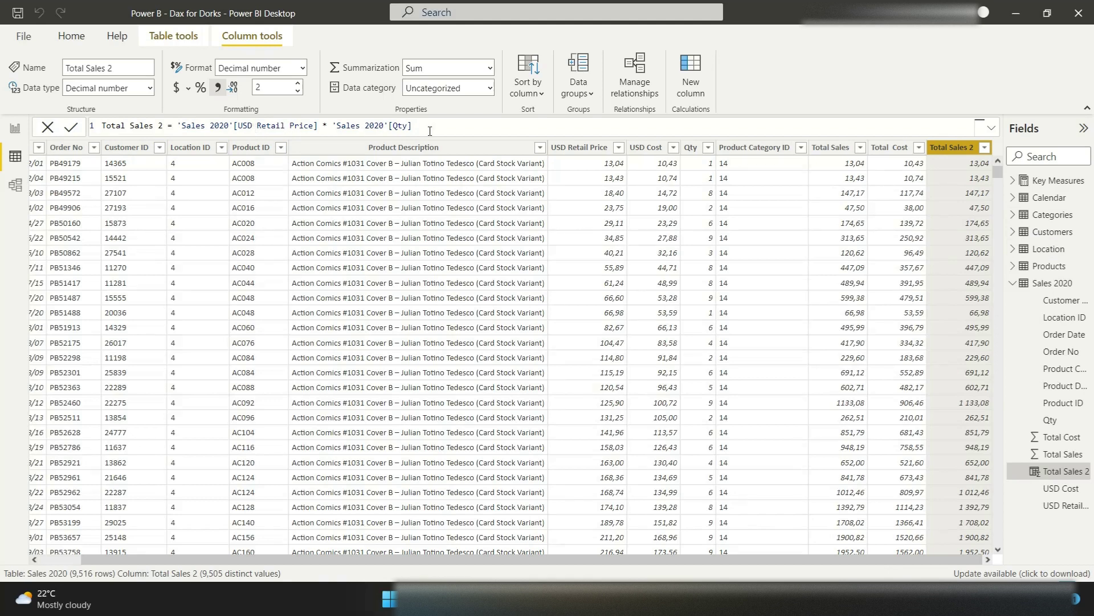
right_click(951, 149)
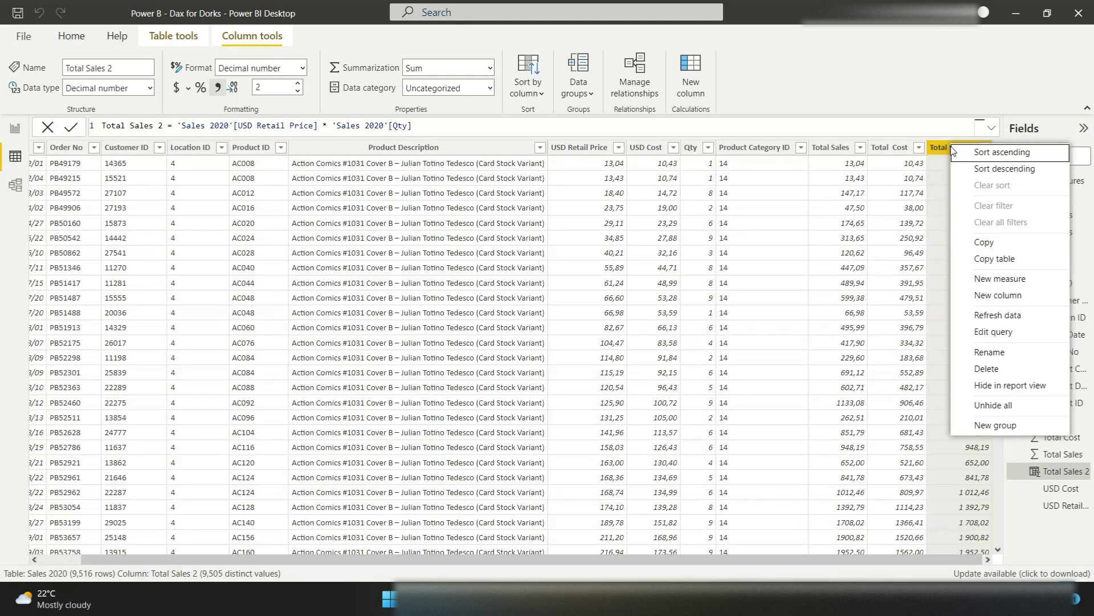
click(1003, 369)
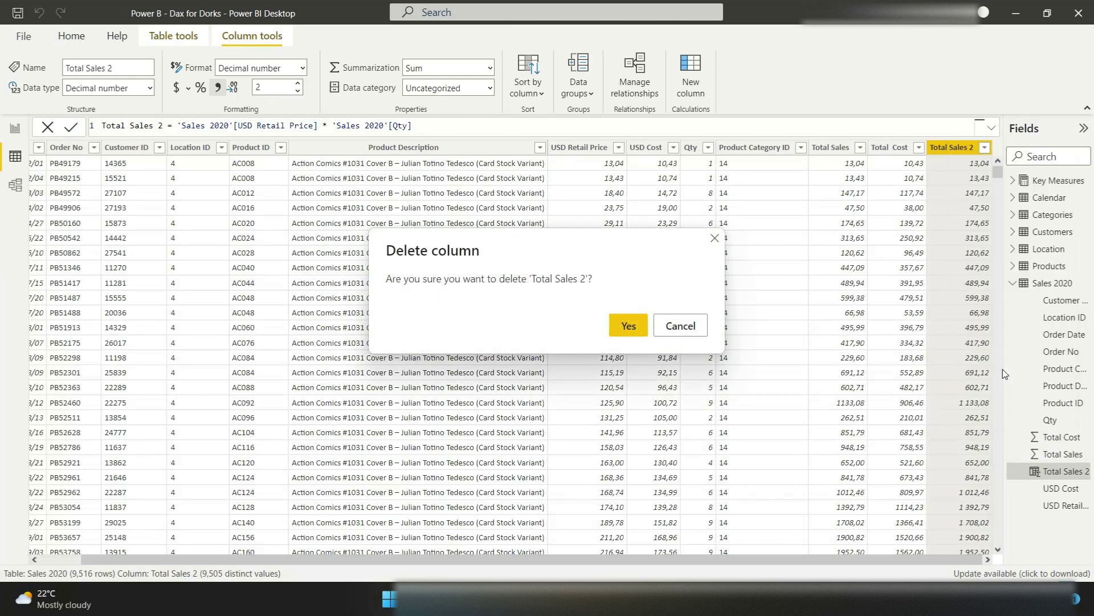
click(628, 325)
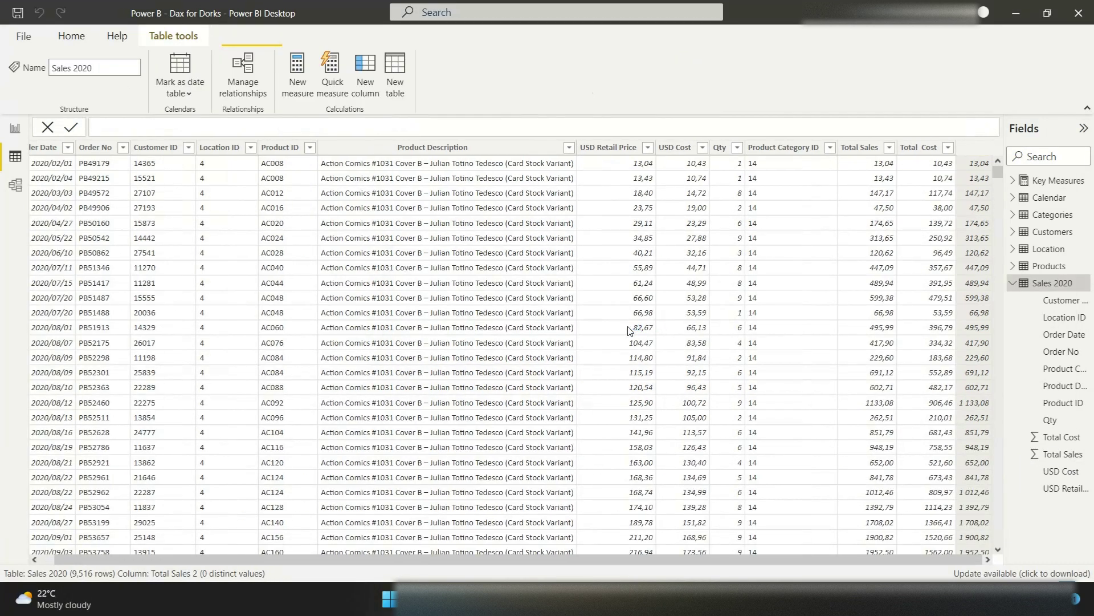